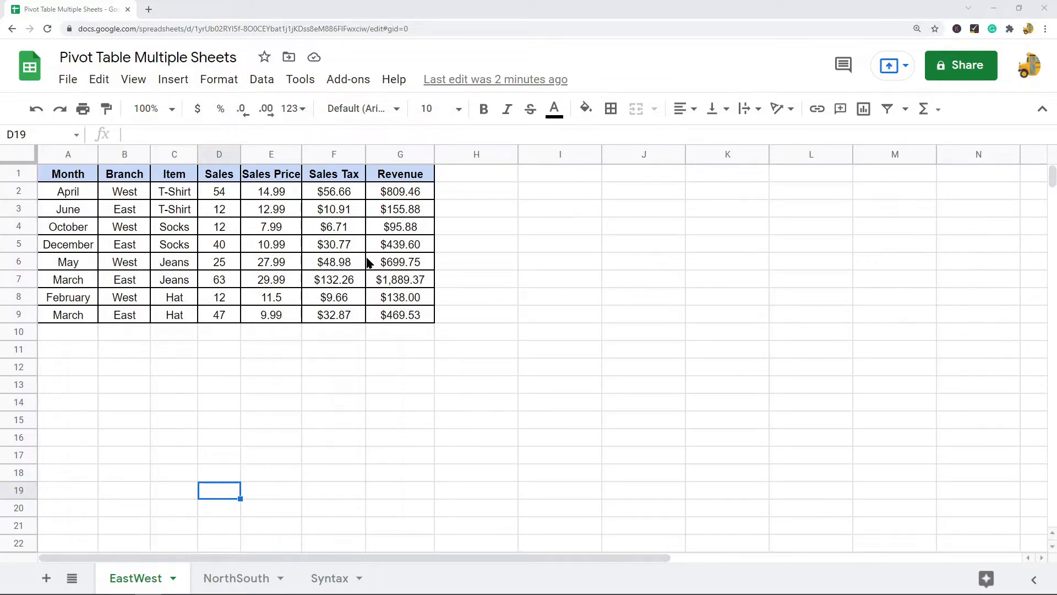
Step: Examine the sales table in the EastWest sheet and compare its Branch entries with those in the NorthSouth sheet
left_click_drag(59, 172, 411, 316)
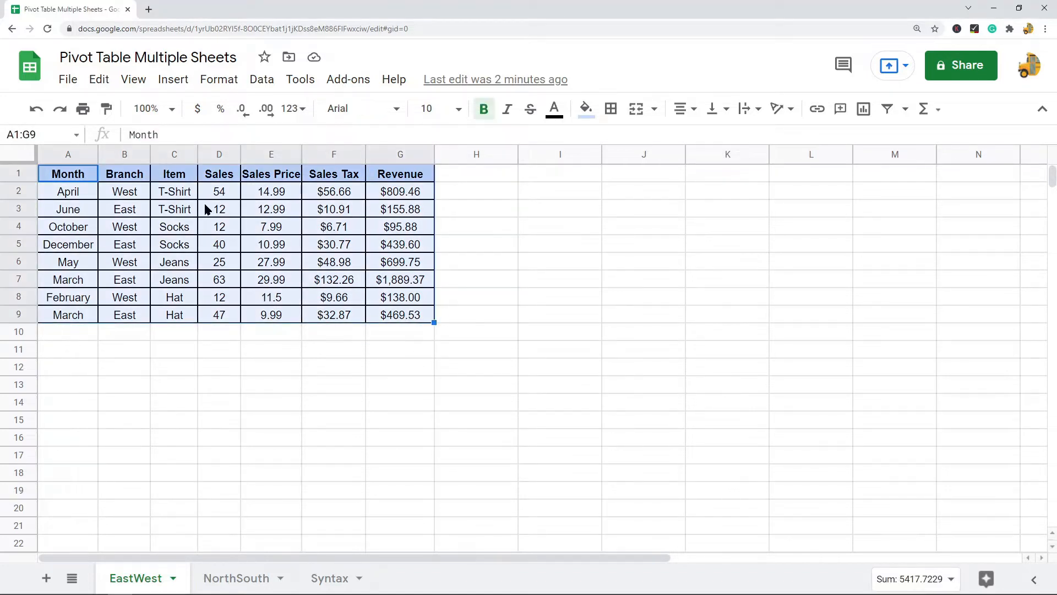
left_click_drag(137, 192, 135, 212)
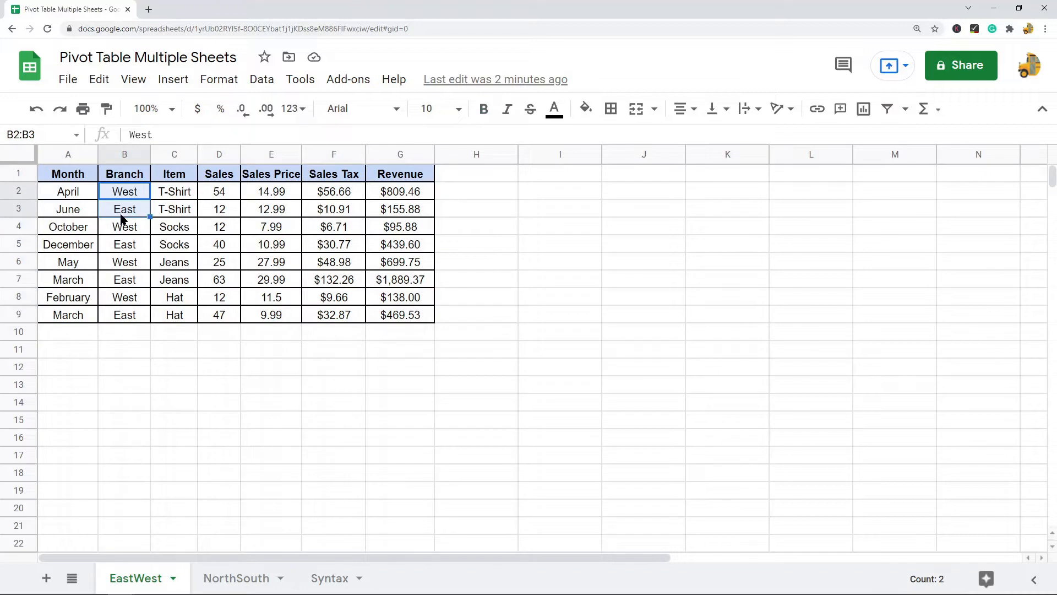
left_click(131, 199)
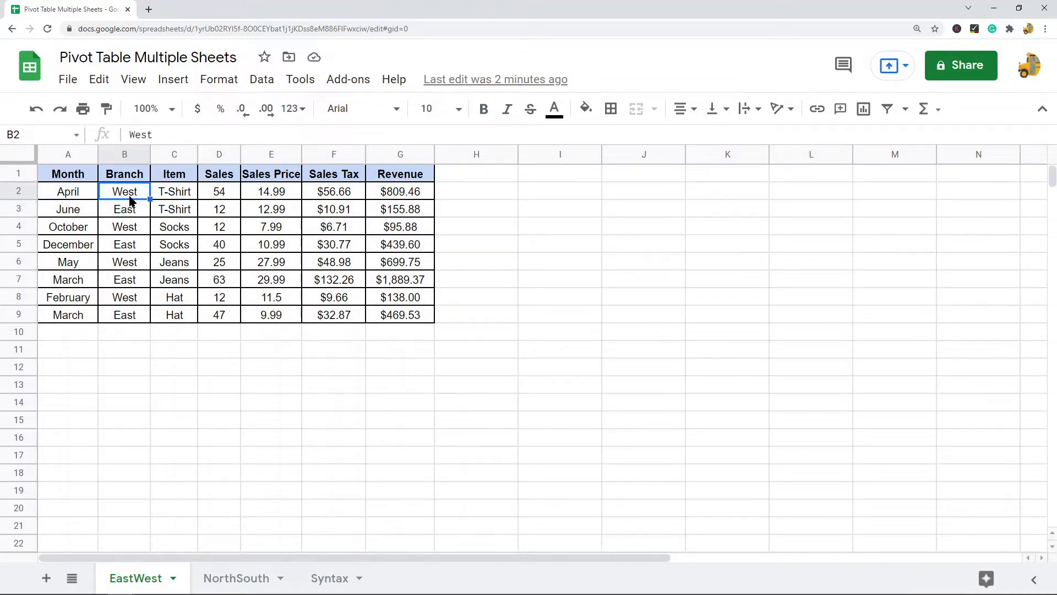
left_click(132, 214)
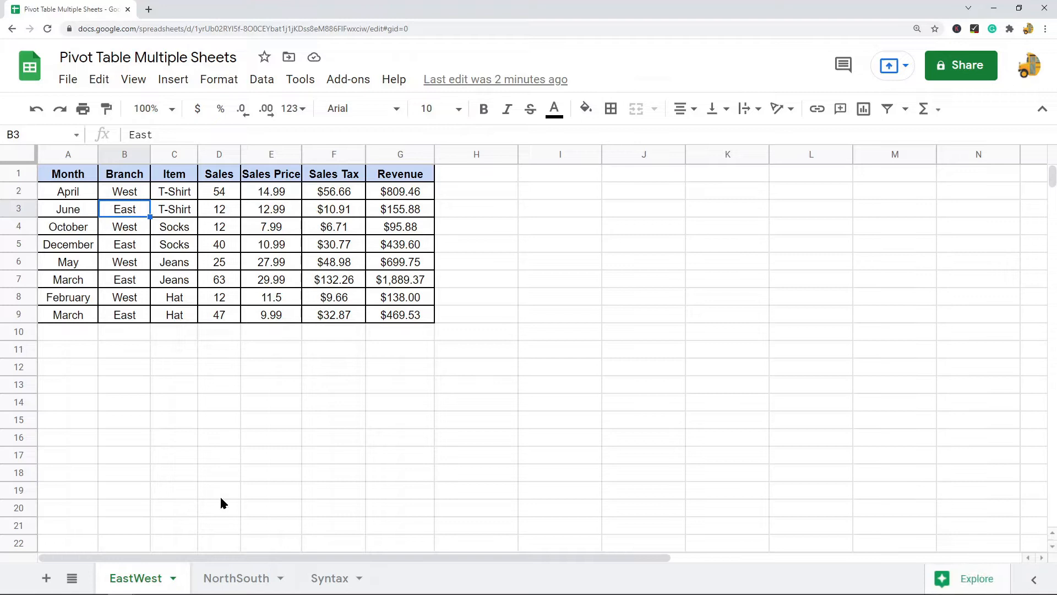
left_click(227, 579)
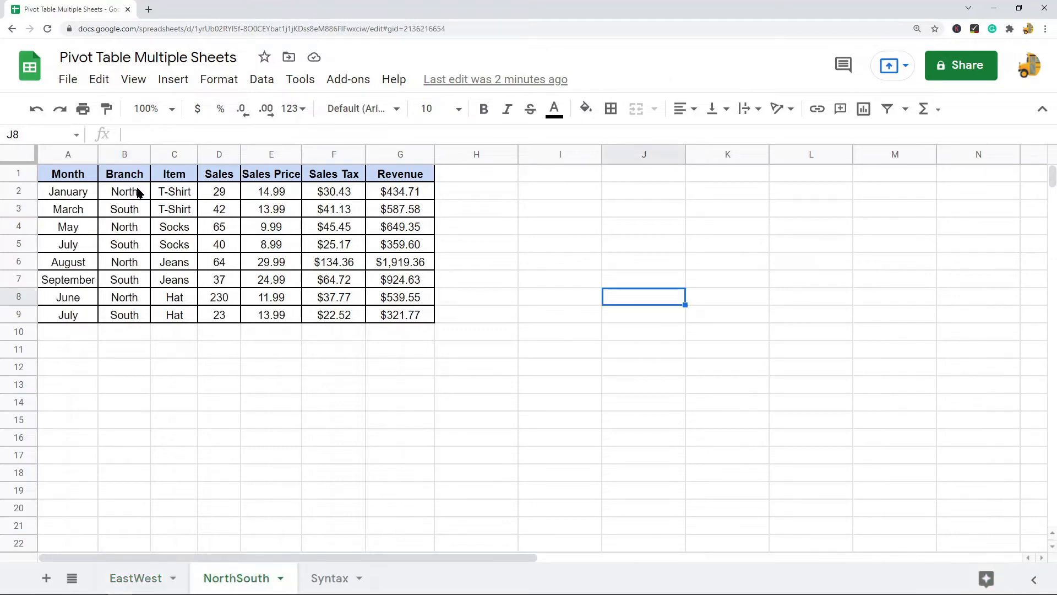
left_click(117, 197)
left_click(120, 214)
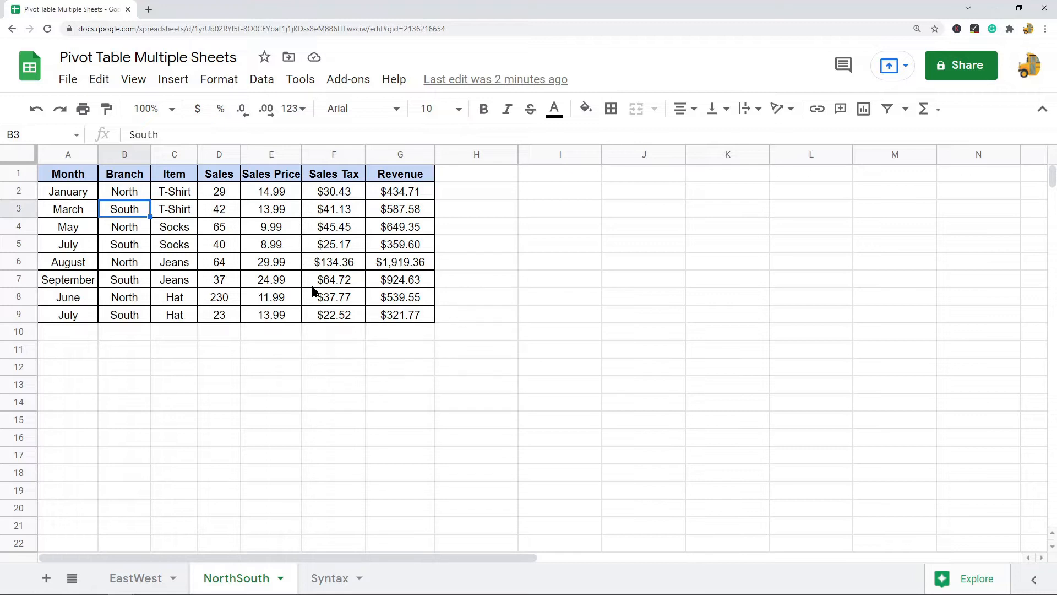
Step: Add a blank sheet to the spreadsheet after NorthSouth
left_click(44, 578)
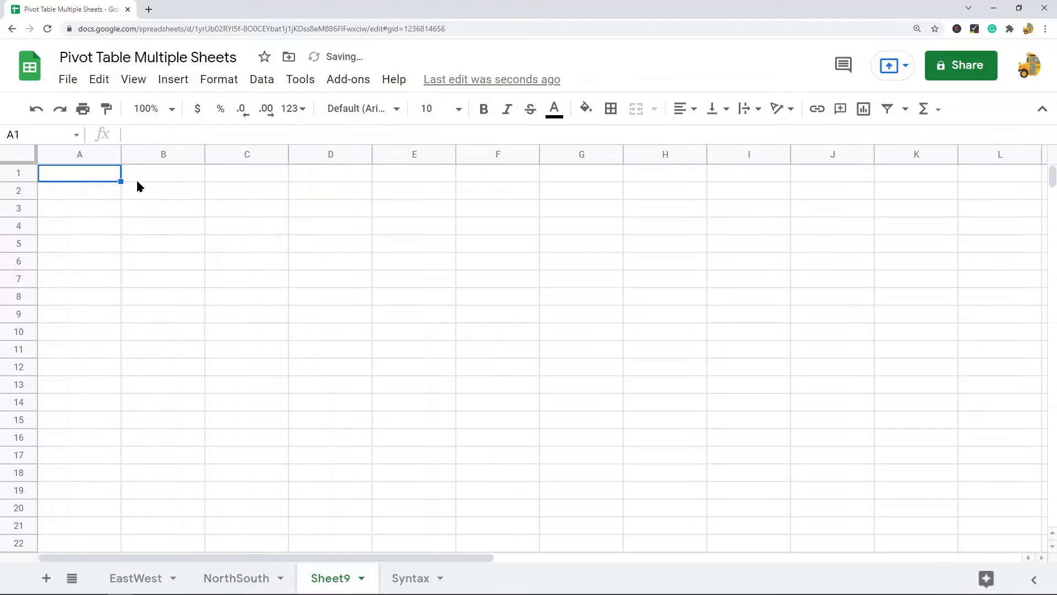
left_click(144, 575)
left_click_drag(424, 318, 51, 187)
key("ctrl+c")
left_click(325, 576)
key("ctrl+v")
key("ctrl+z")
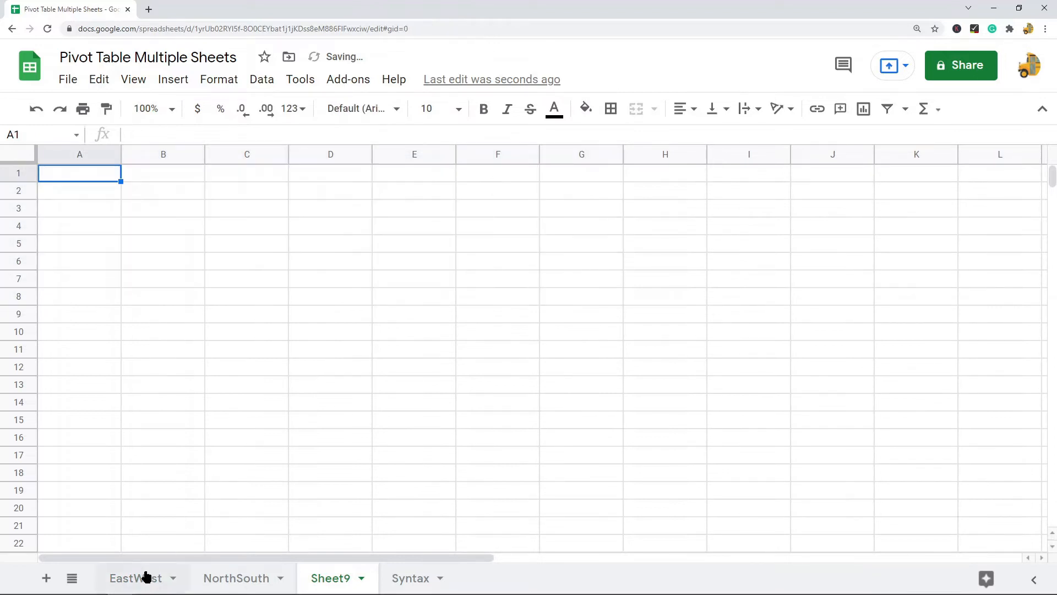
Step: Copy the whole EastWest table A1:G9, headers included, into Sheet9 starting at cell A1
left_click(147, 574)
left_click_drag(413, 313, 52, 174)
key("ctrl+c")
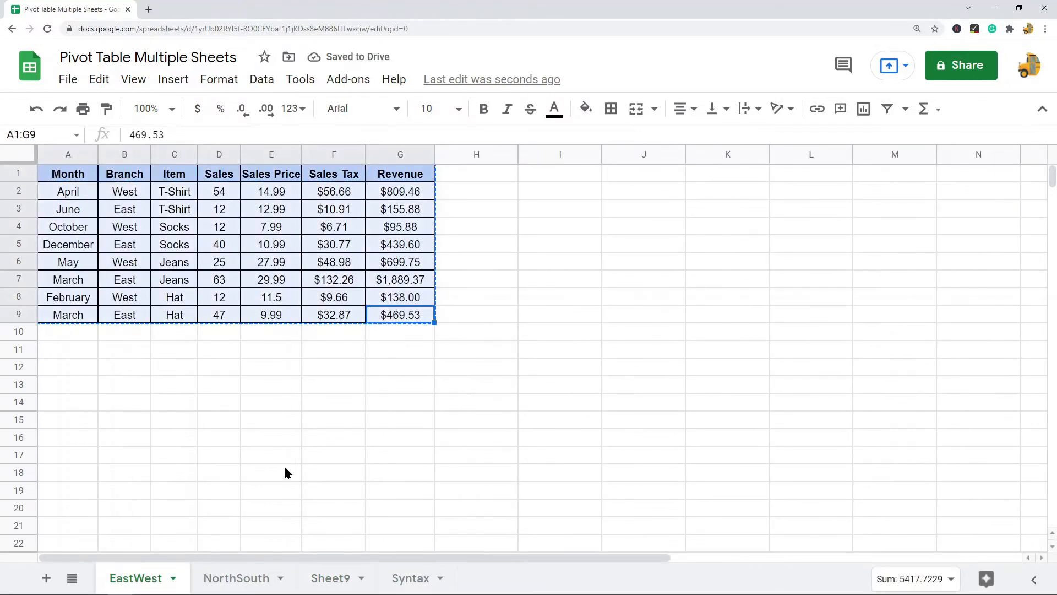
left_click(332, 575)
key("ctrl+v")
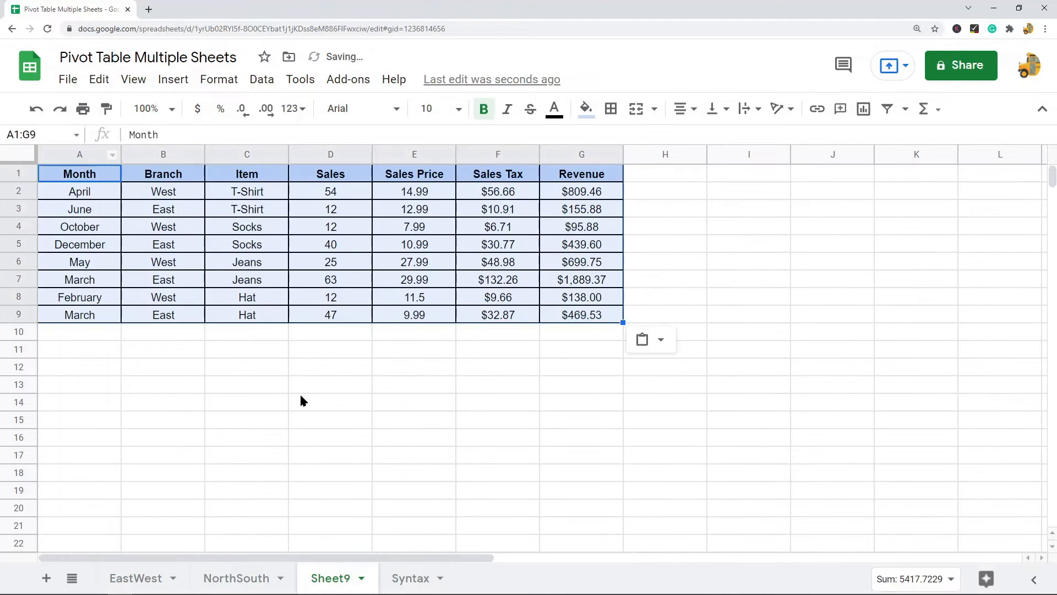
Step: Copy the NorthSouth data rows A2:G9 without headers into Sheet9 from cell A10 and select the combined table A1:G17
left_click(245, 578)
left_click_drag(83, 197, 394, 314)
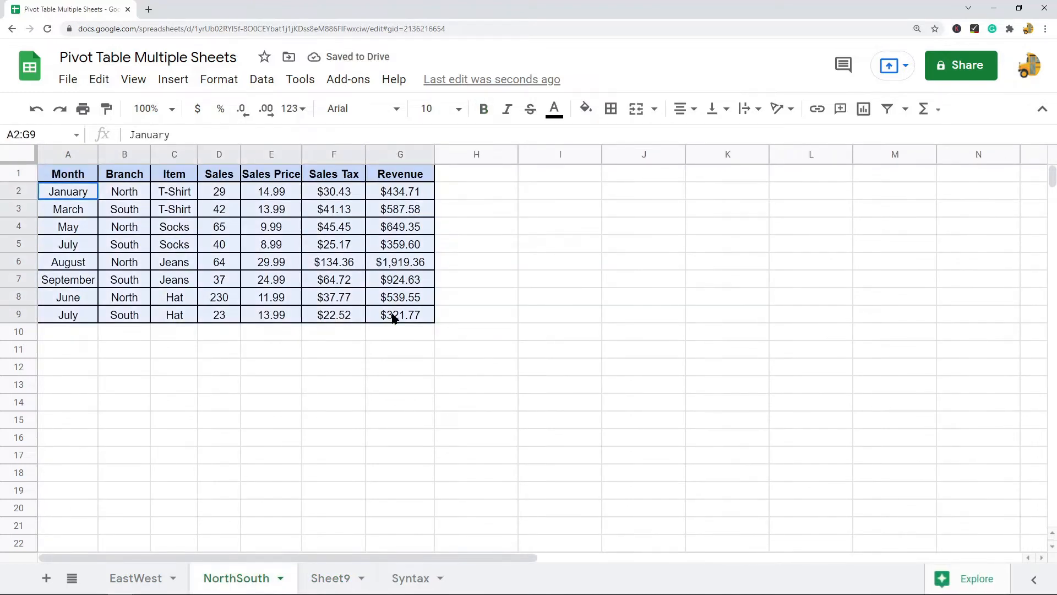
key("ctrl+c")
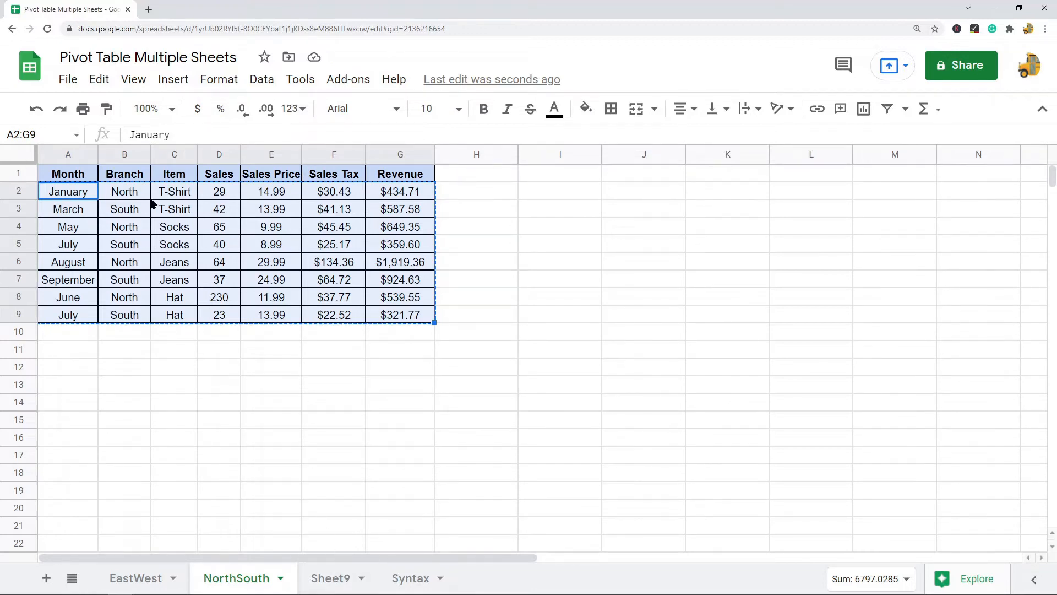
left_click(326, 579)
left_click(101, 332)
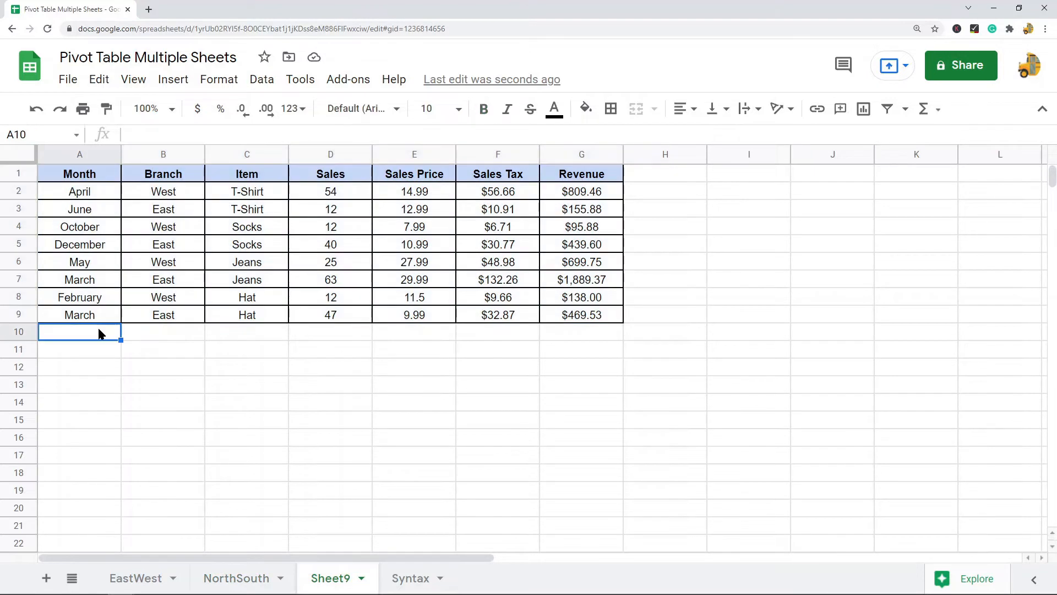
key("ctrl+v")
left_click(738, 349)
left_click_drag(83, 175, 616, 463)
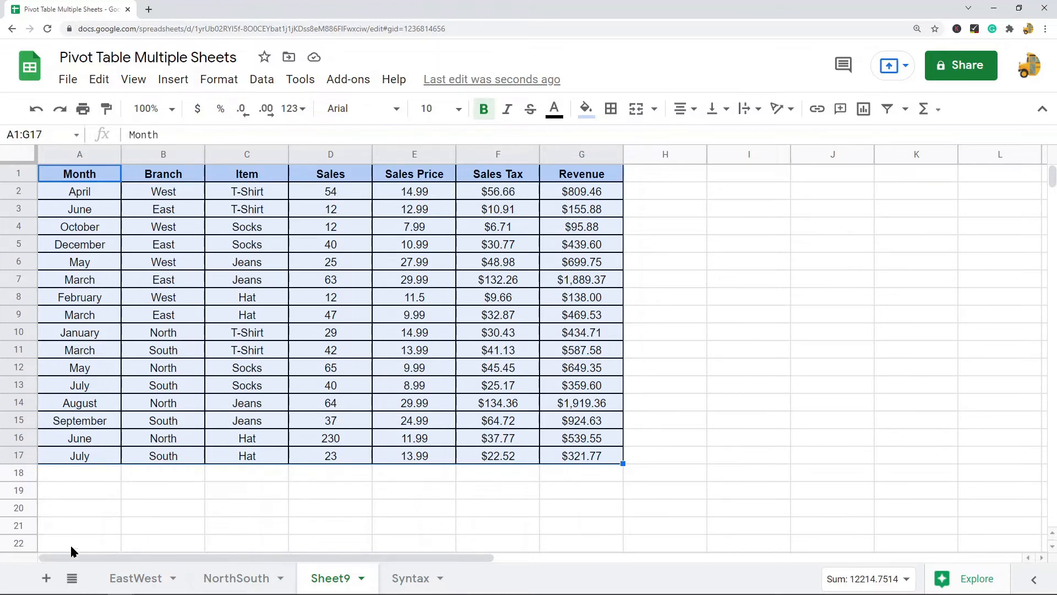
Step: Add another blank sheet after Sheet9 and switch to the Syntax sheet
left_click(47, 578)
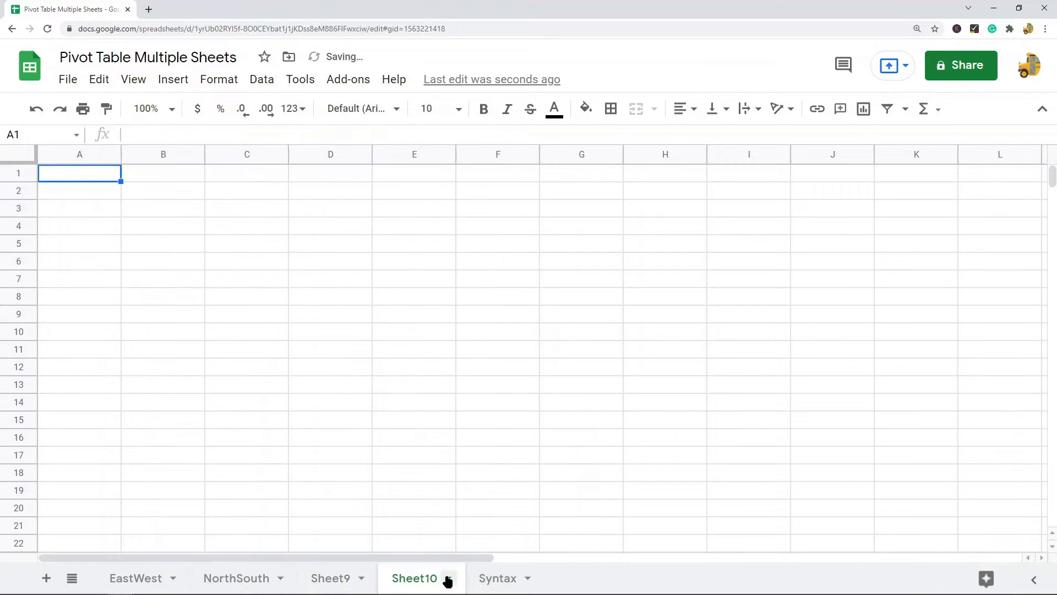
left_click(510, 576)
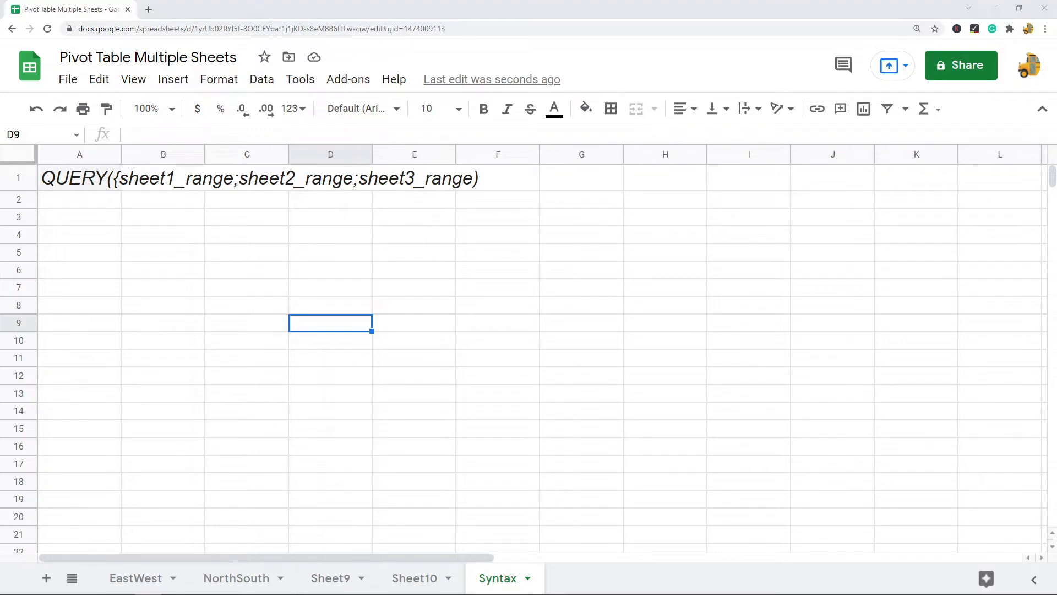
Step: Examine the QUERY syntax in cell A1, including its sheet ranges, their separators and the opening brace
left_click(117, 217)
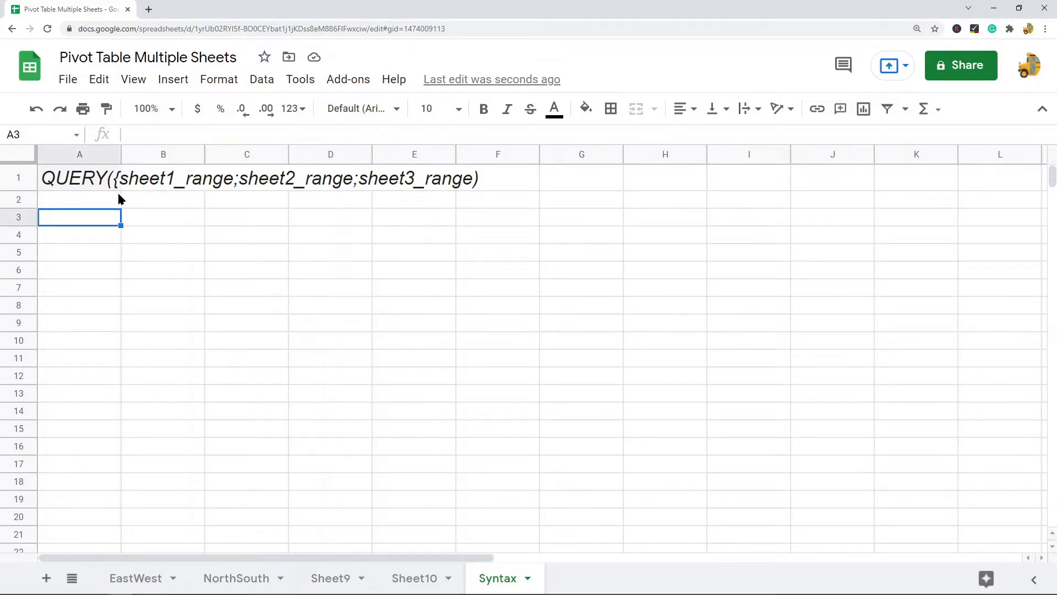
left_click(113, 182)
left_click_drag(169, 135, 240, 138)
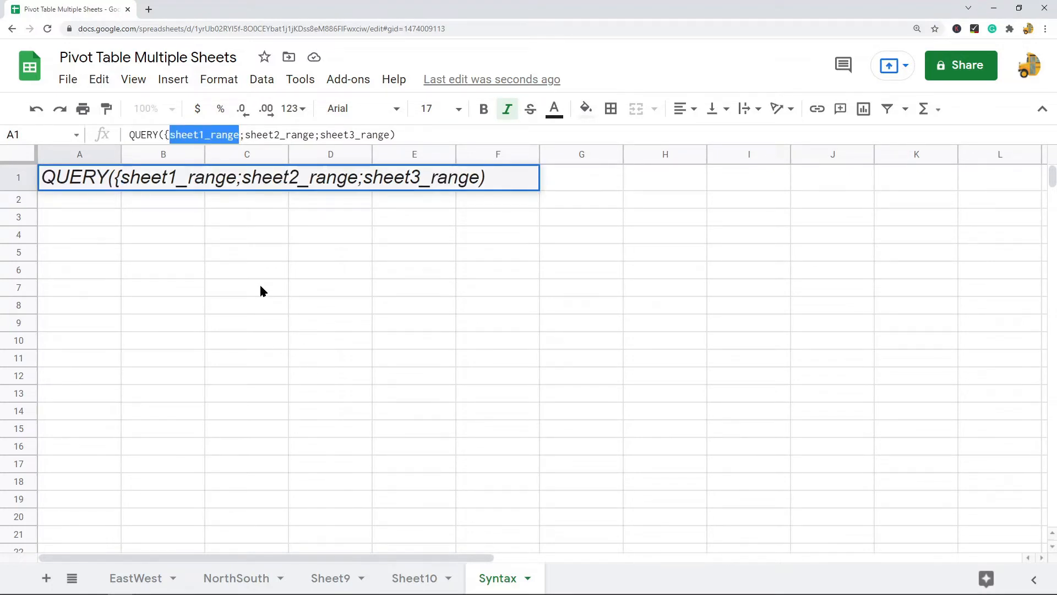
left_click(247, 136)
left_click_drag(247, 136, 309, 136)
left_click(320, 136)
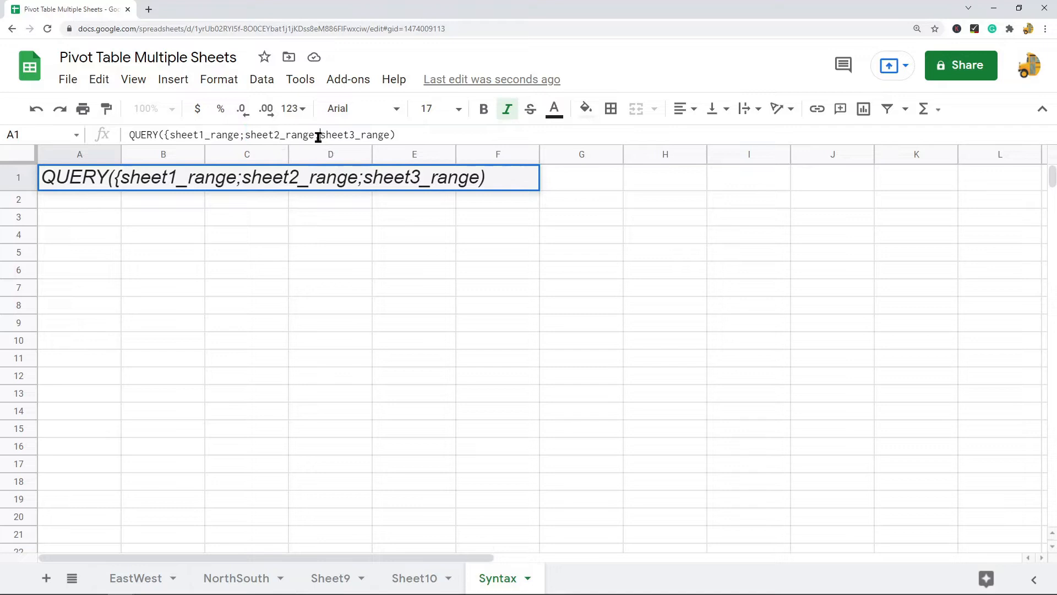
left_click_drag(327, 136, 362, 136)
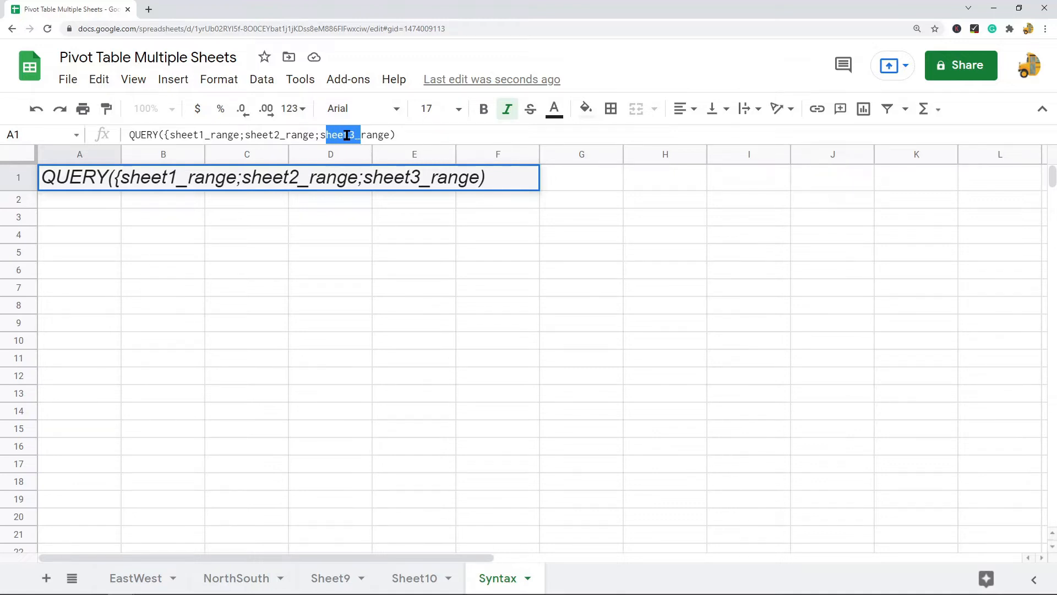
left_click(315, 136)
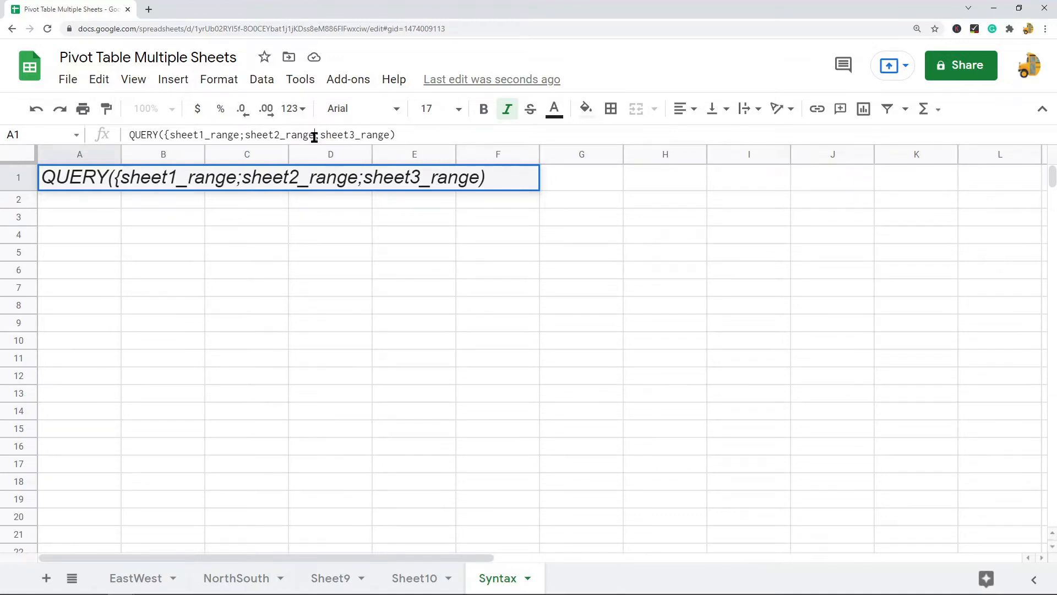
left_click_drag(241, 135, 169, 139)
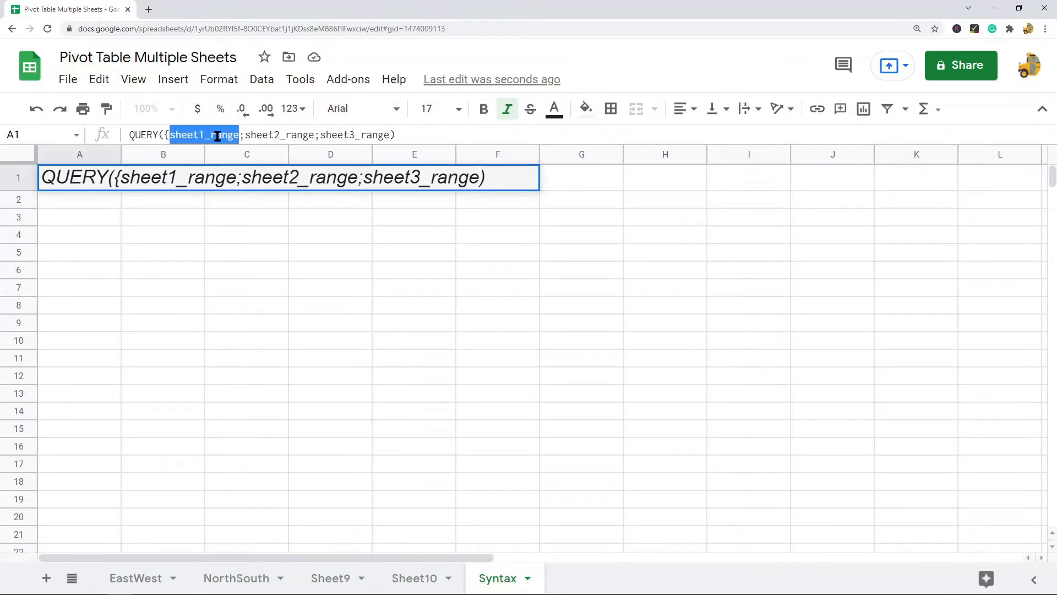
left_click_drag(245, 135, 315, 136)
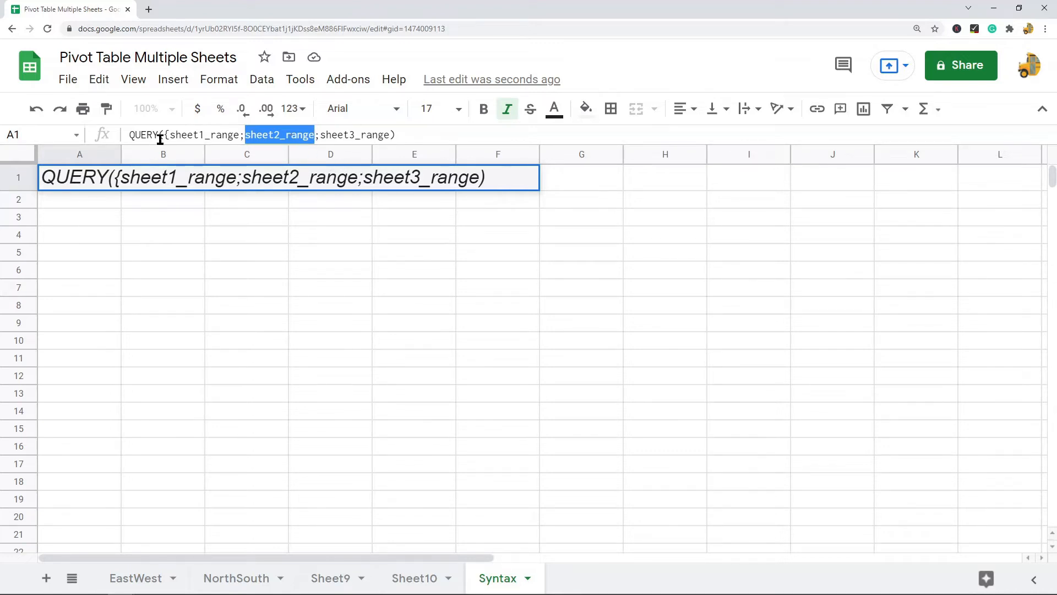
left_click_drag(134, 134, 167, 135)
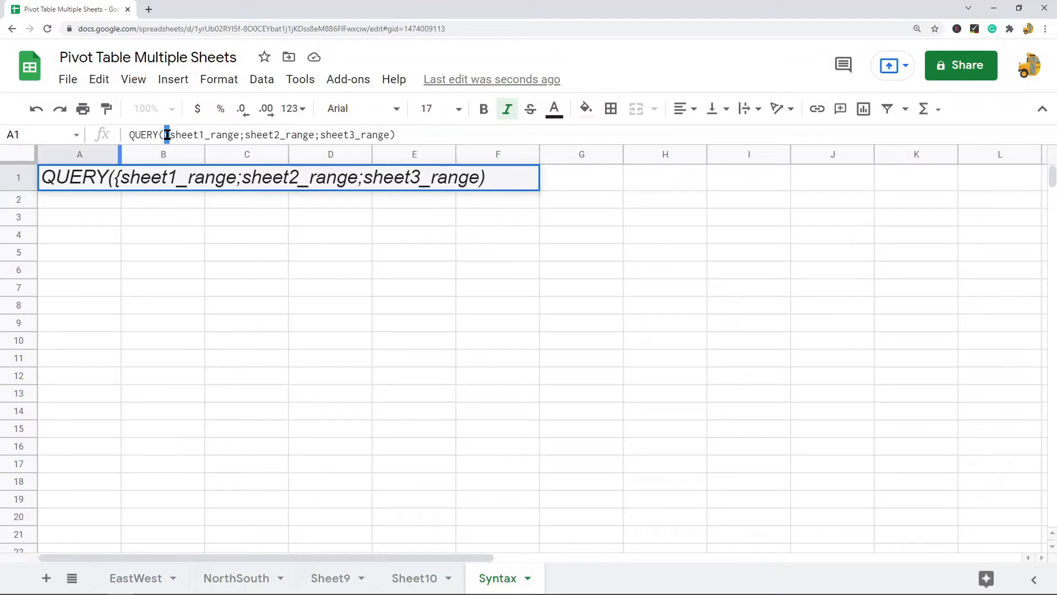
Step: Insert a closing curly brace after sheet3_range in the QUERY syntax text in cell A1
left_click(392, 137)
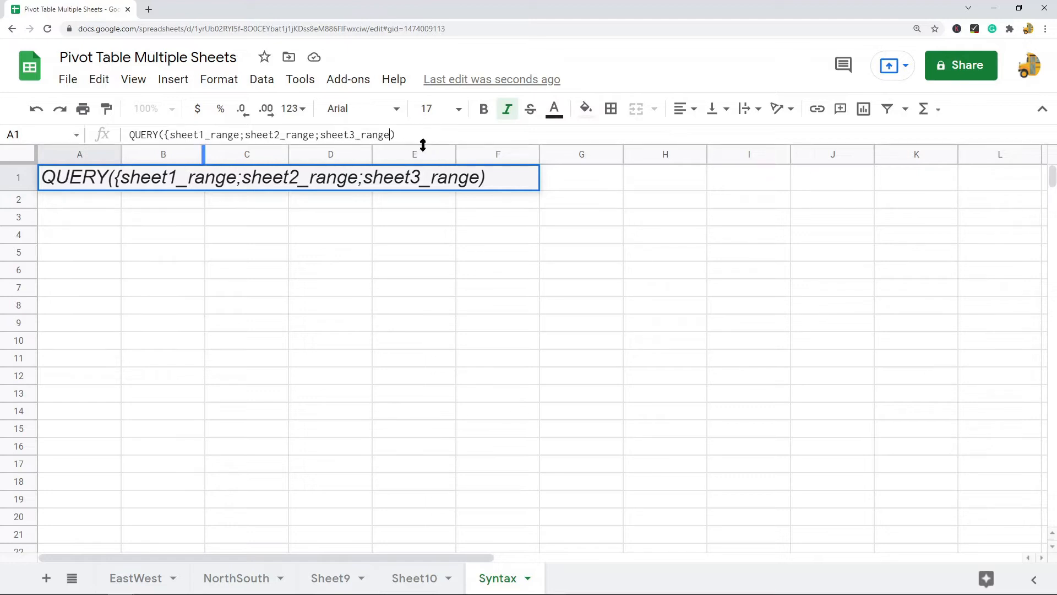
type("}")
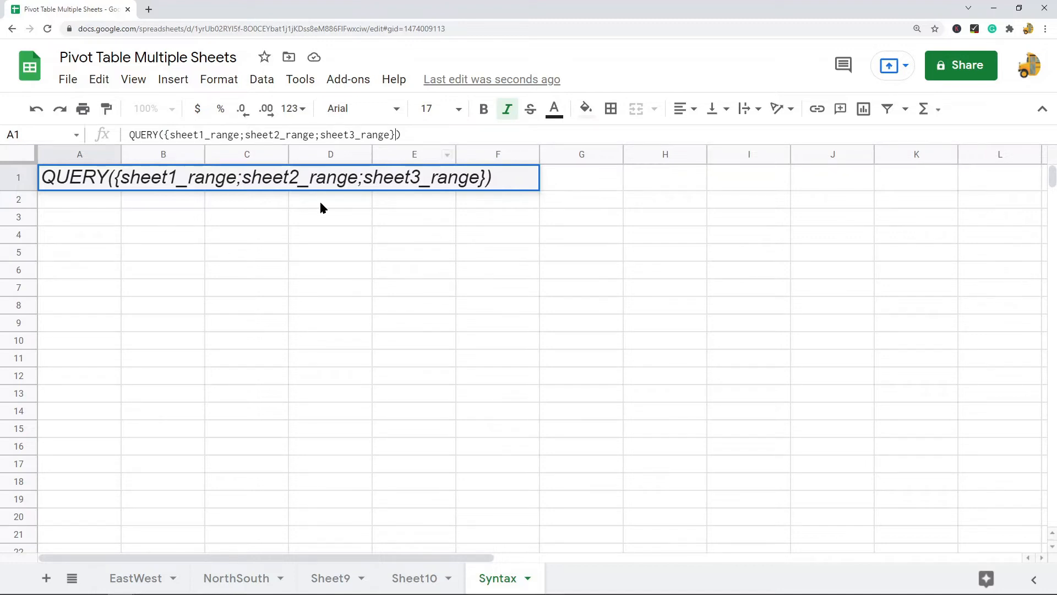
left_click(310, 255)
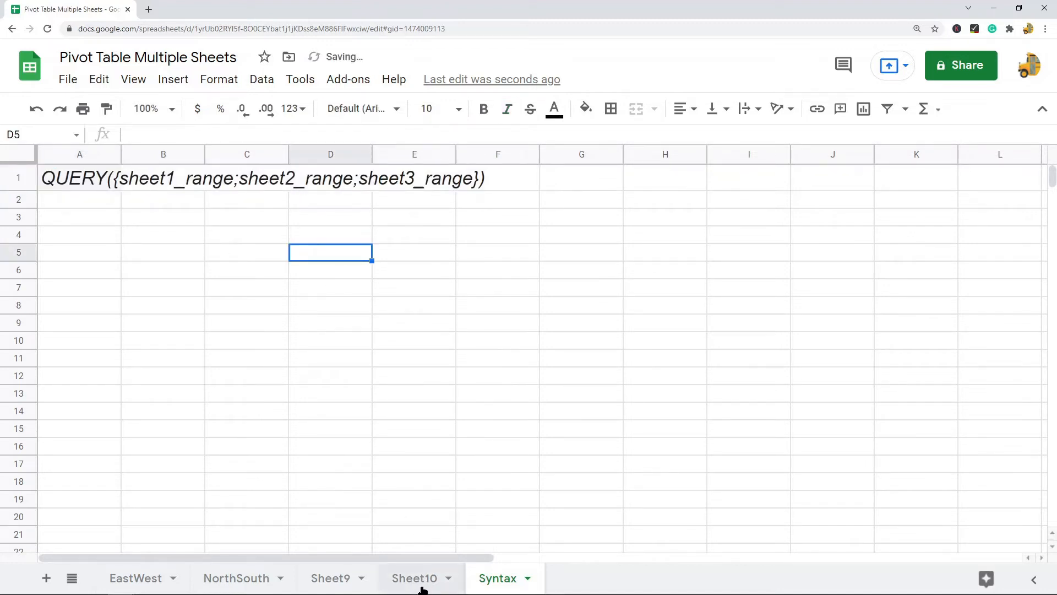
Step: Begin a formula in cell A1 of Sheet10 with =QUERY({EastWest! as the first sheet reference
left_click(422, 584)
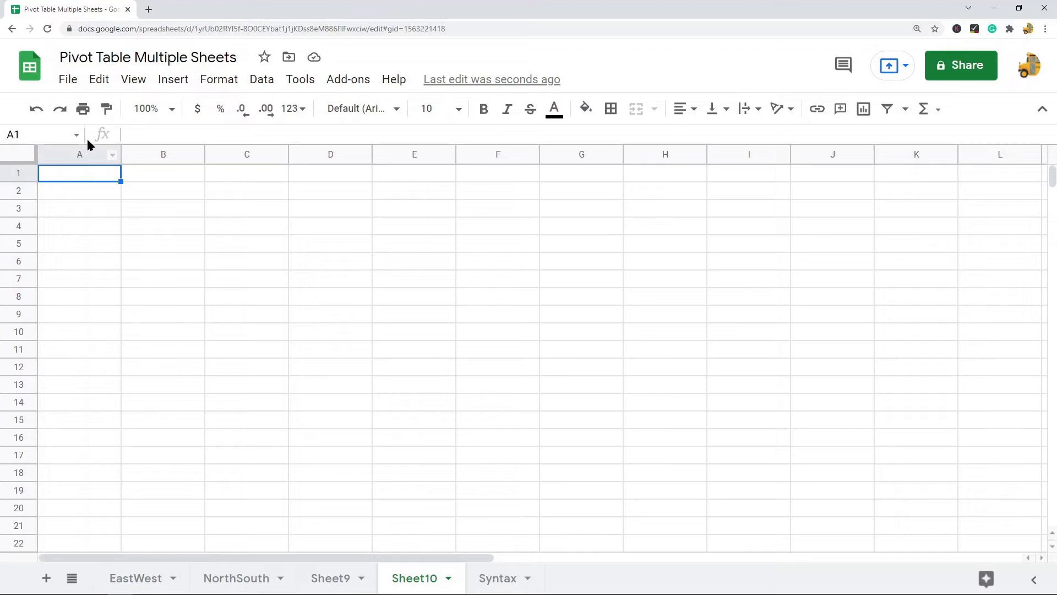
double_click(89, 176)
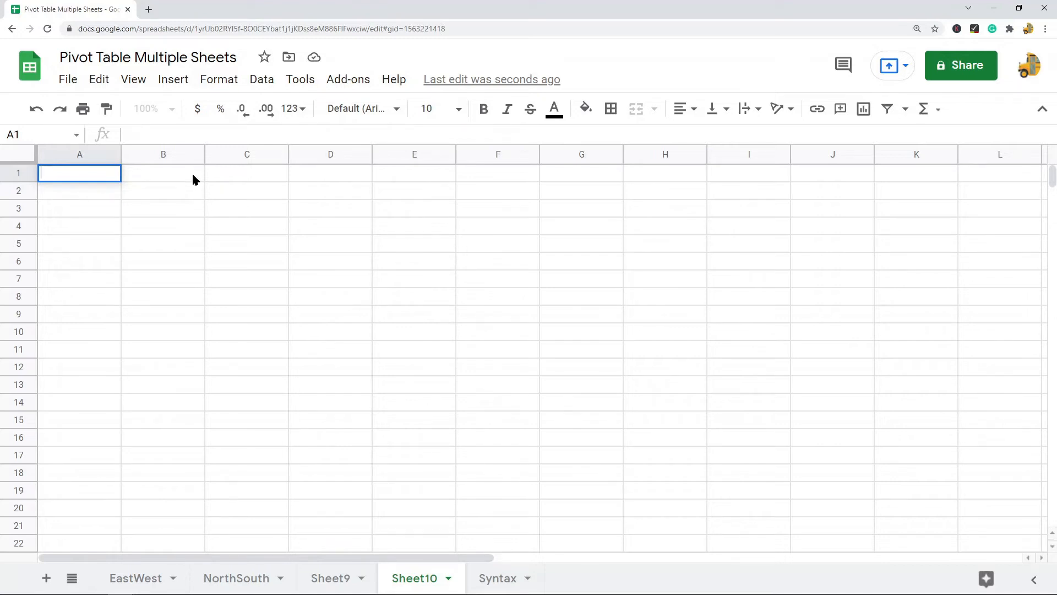
type("=query")
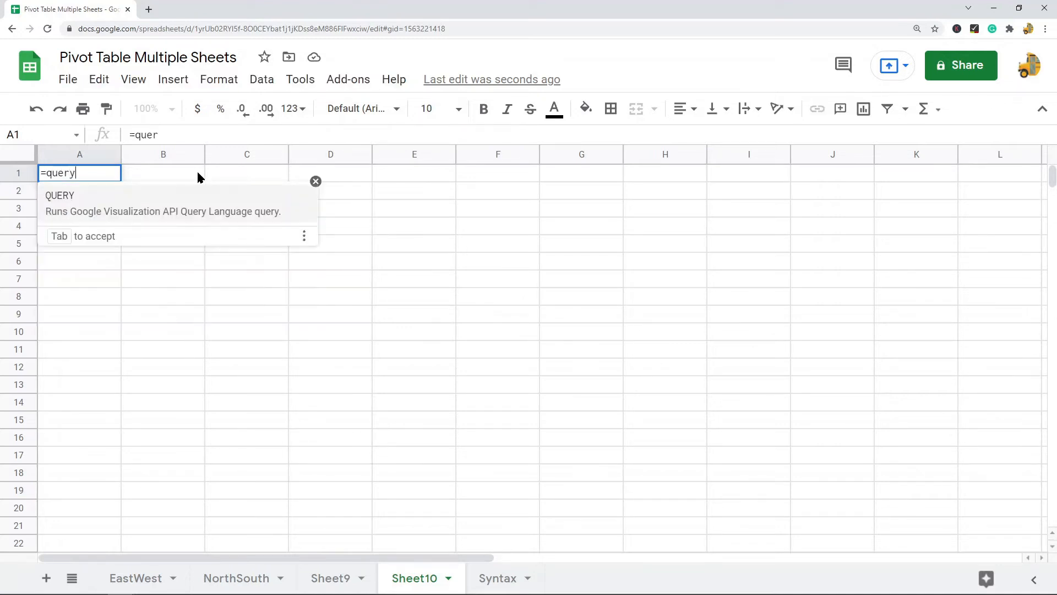
type("({")
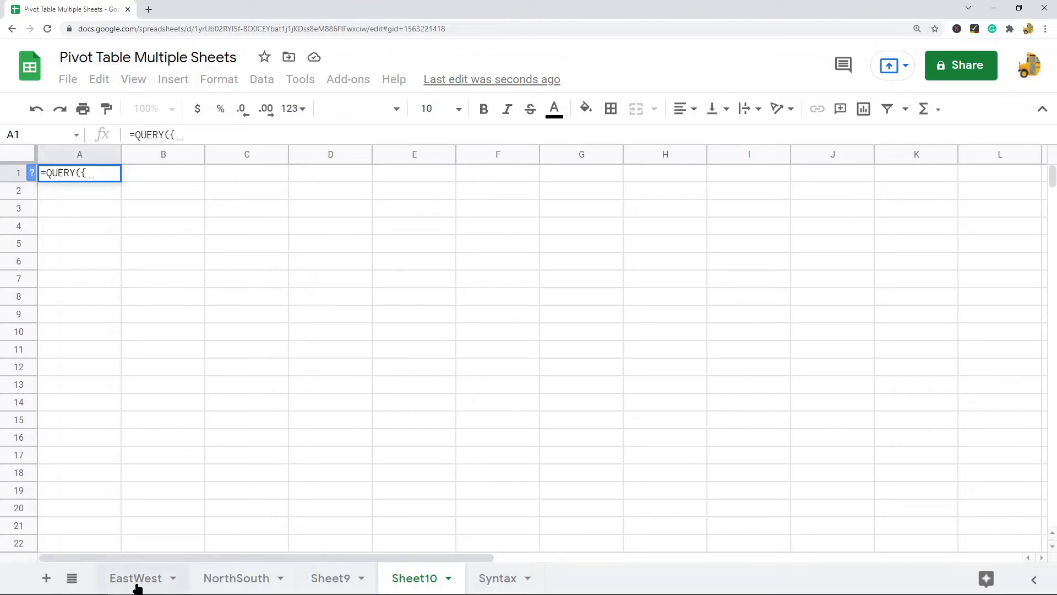
mouse_move(135, 582)
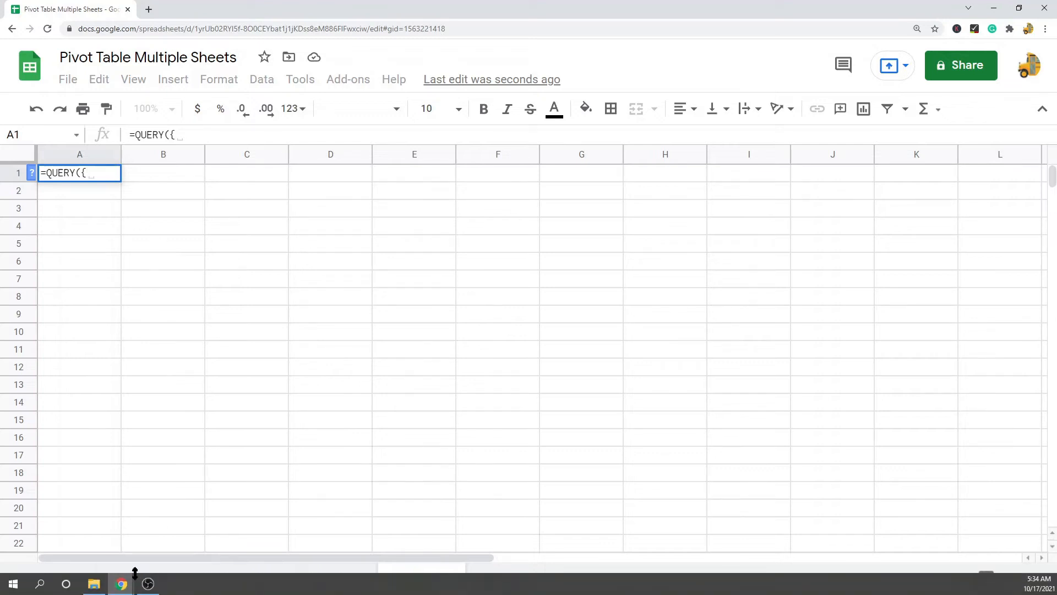
type("EastWest!")
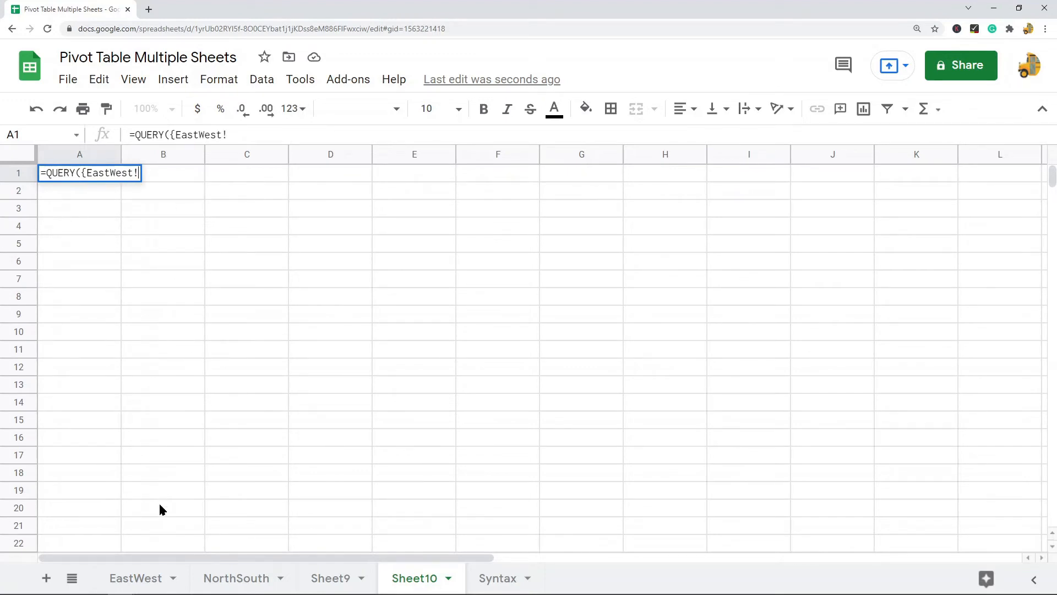
Step: Check the extent of the EastWest data and complete the first range of the Sheet10 QUERY formula as EastWest!A1:G9
left_click(147, 576)
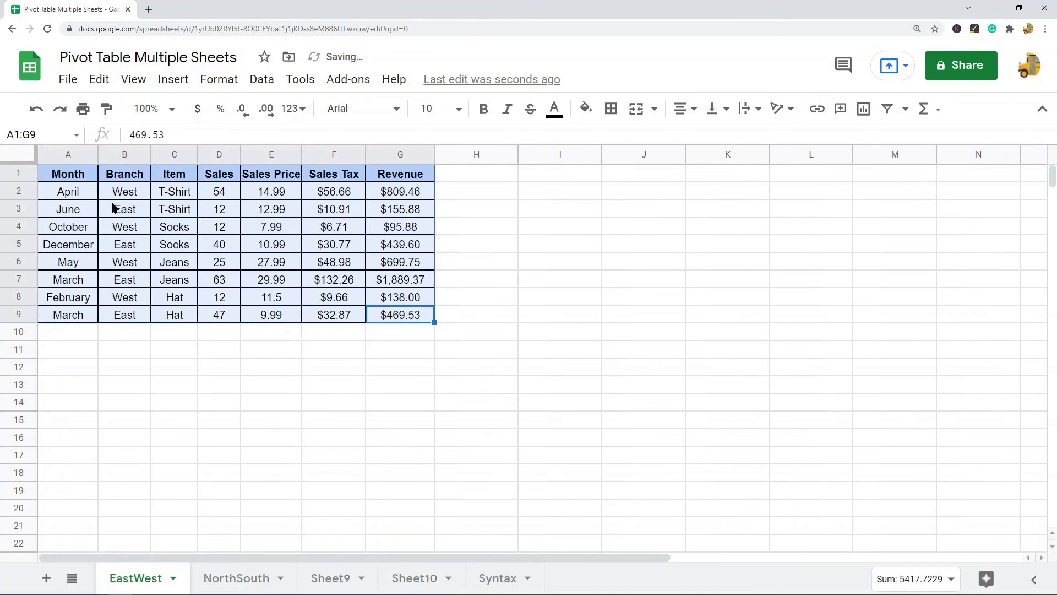
left_click(67, 175)
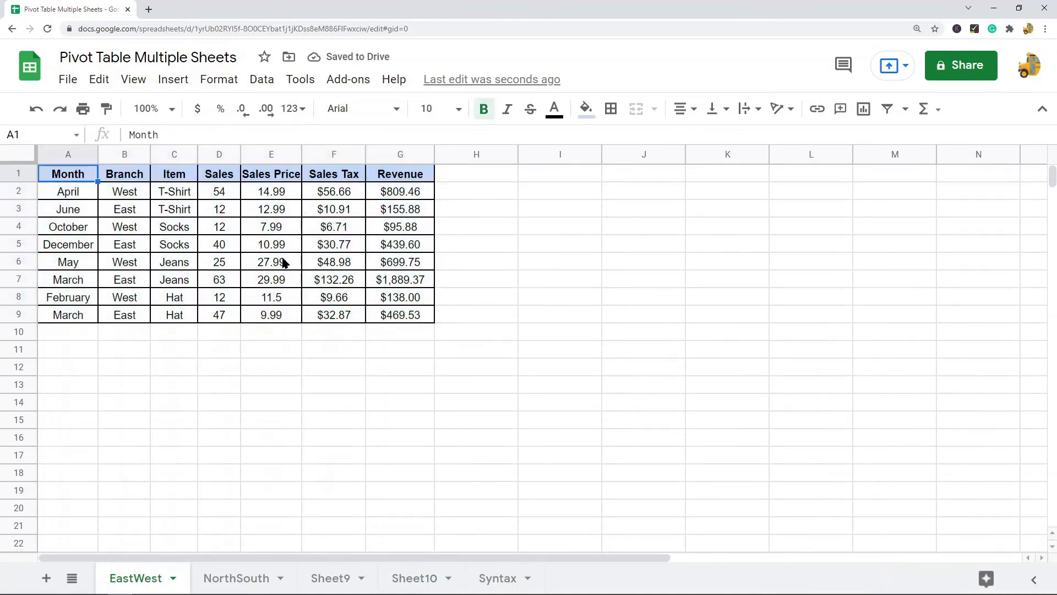
left_click(405, 315)
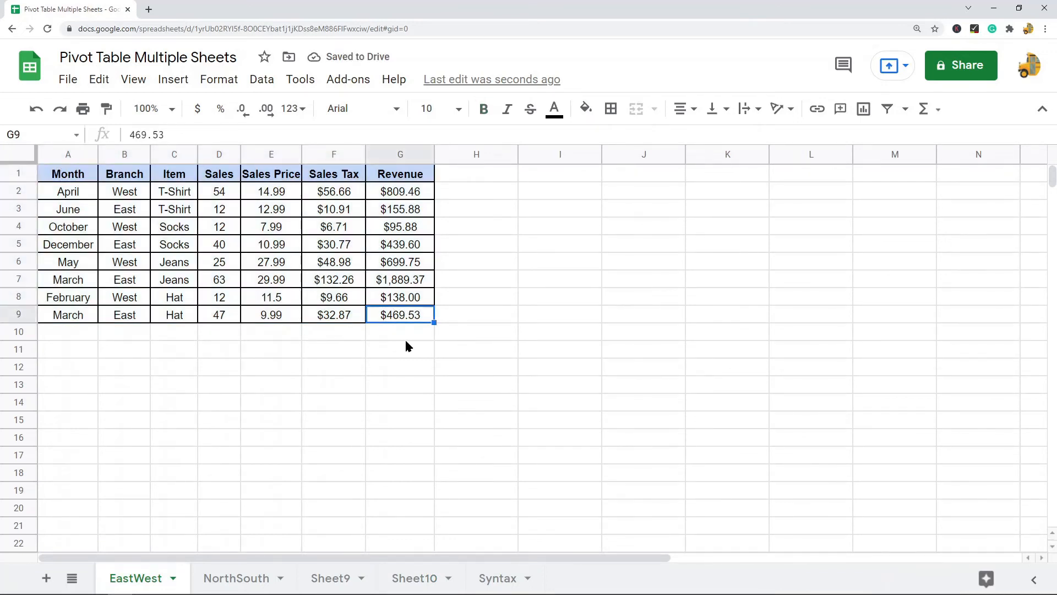
left_click(424, 578)
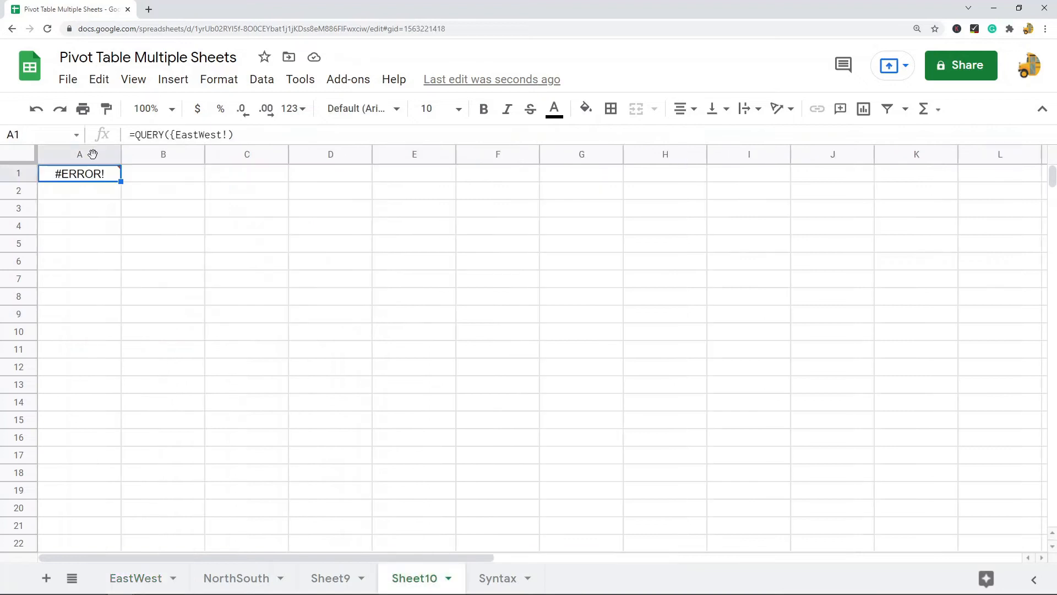
left_click(229, 135)
type("A1")
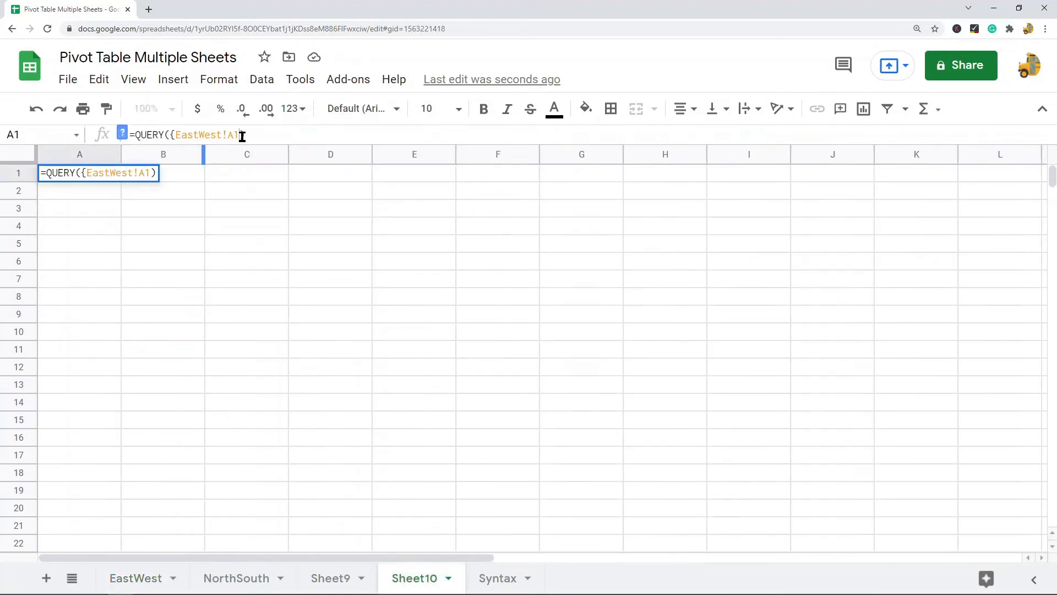
type(":")
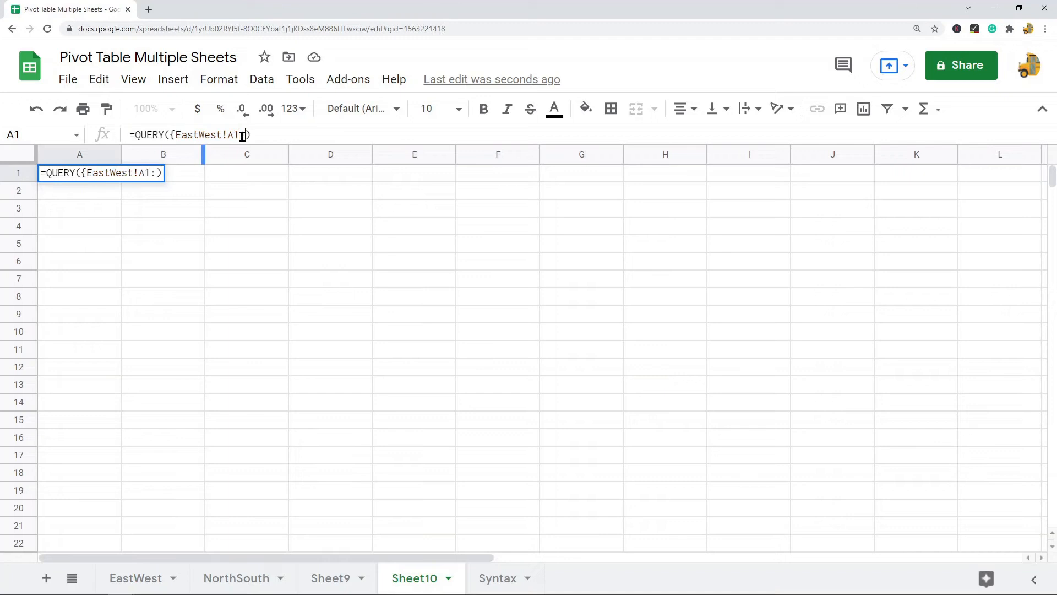
type("G9")
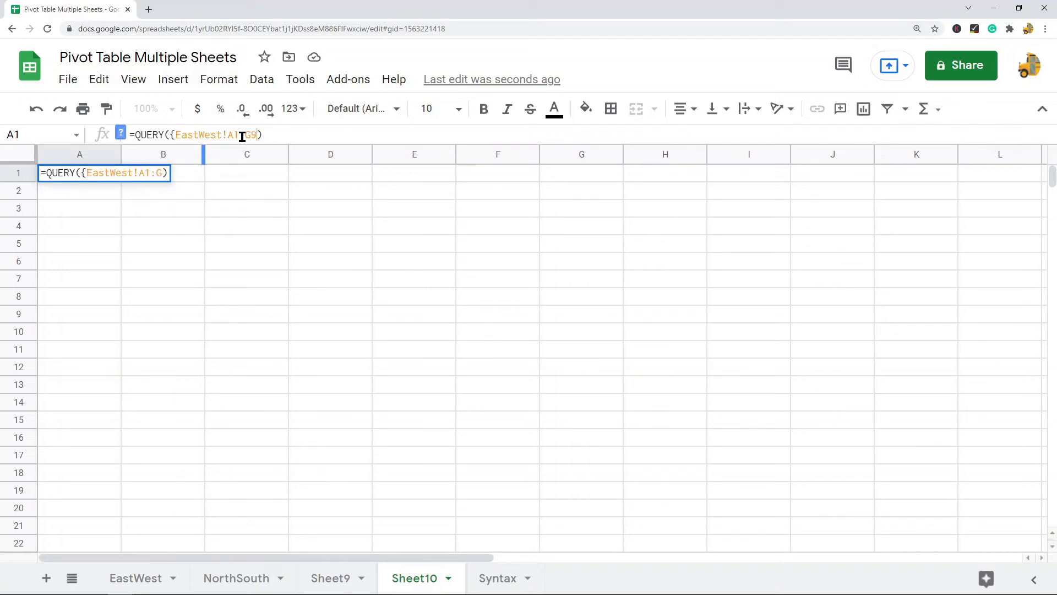
Step: Append a semicolon and NorthSouth! as the second sheet reference in the QUERY formula
type("; ")
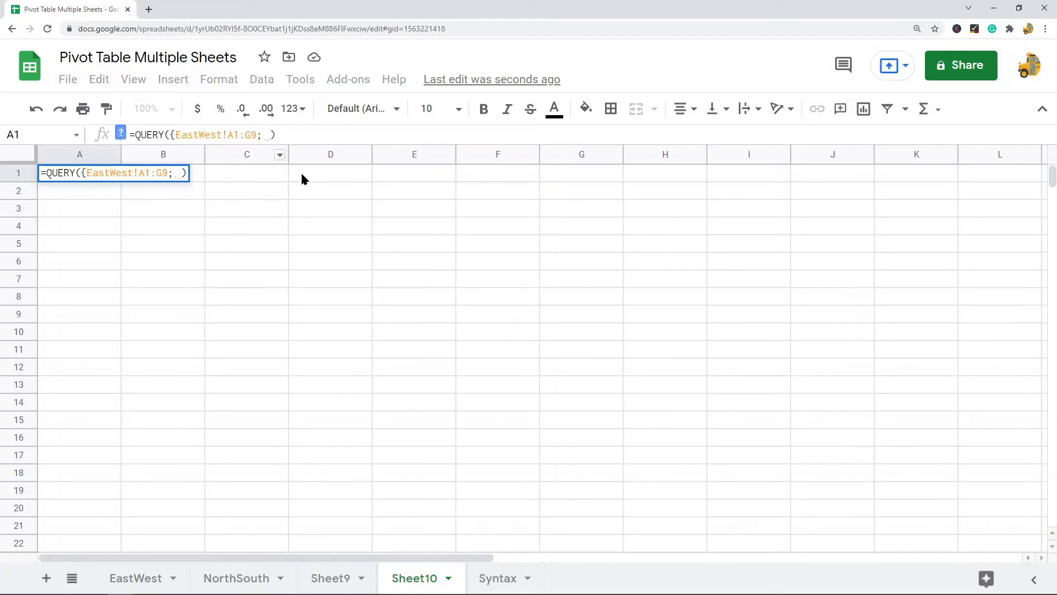
type("NorthSouth")
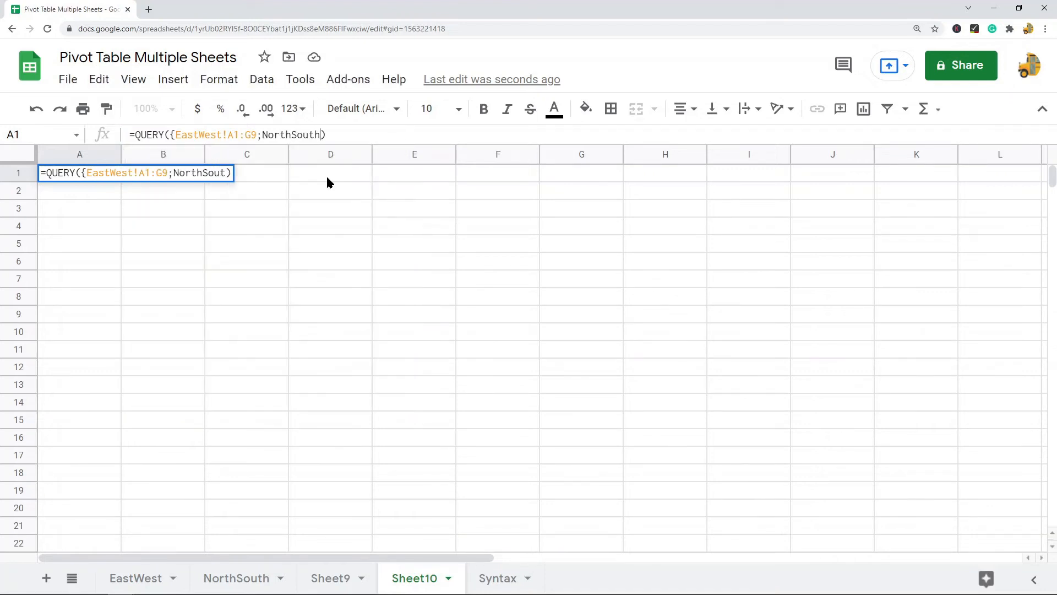
type("!")
Step: Check the NorthSouth data below its header row, and complete the QUERY formula with the range A2:G9 and the closing brace and parenthesis
left_click(264, 577)
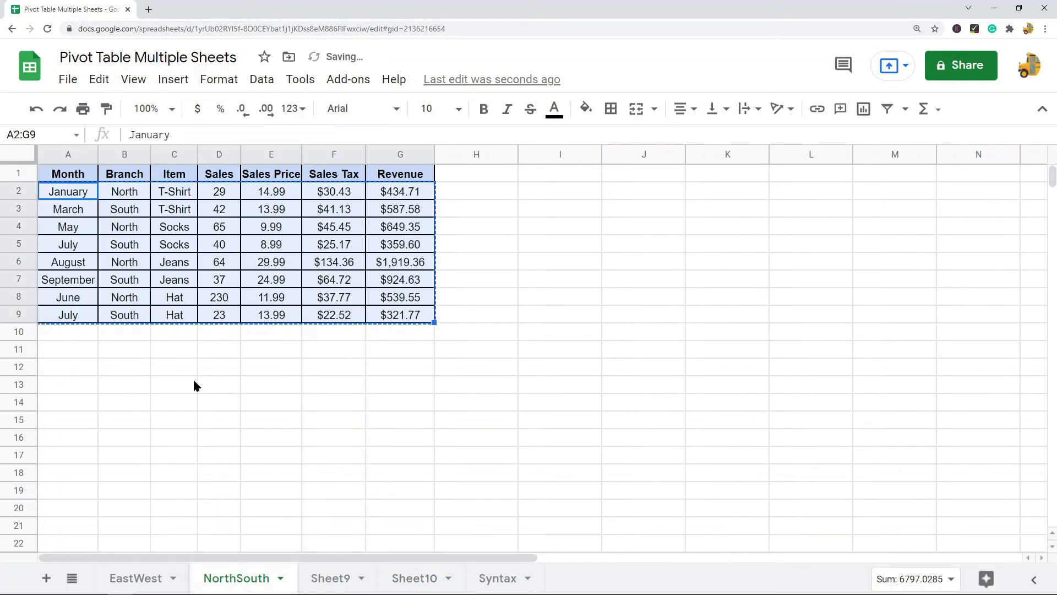
left_click(18, 172)
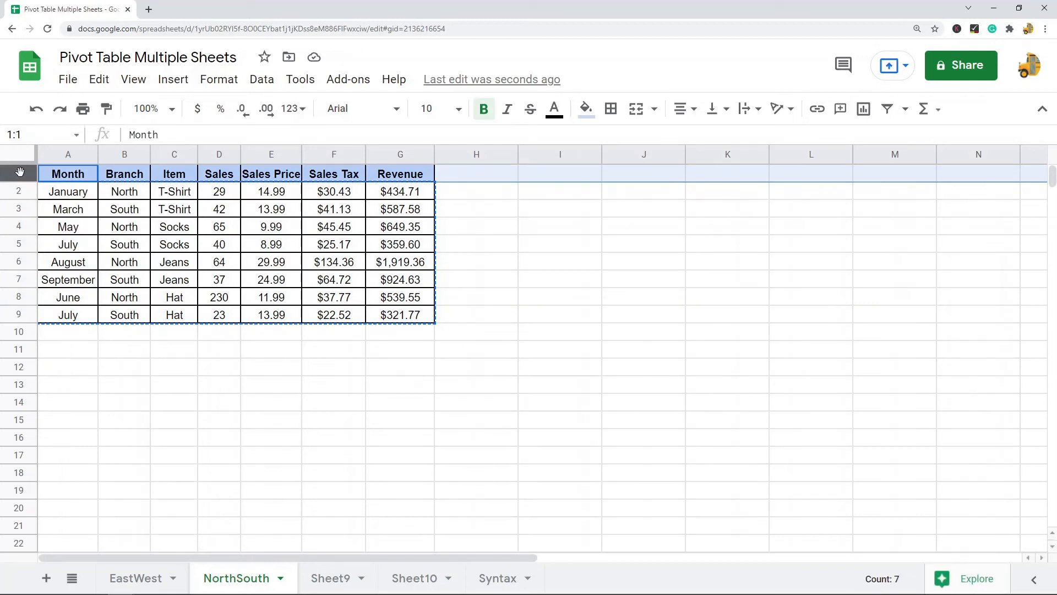
left_click(71, 193)
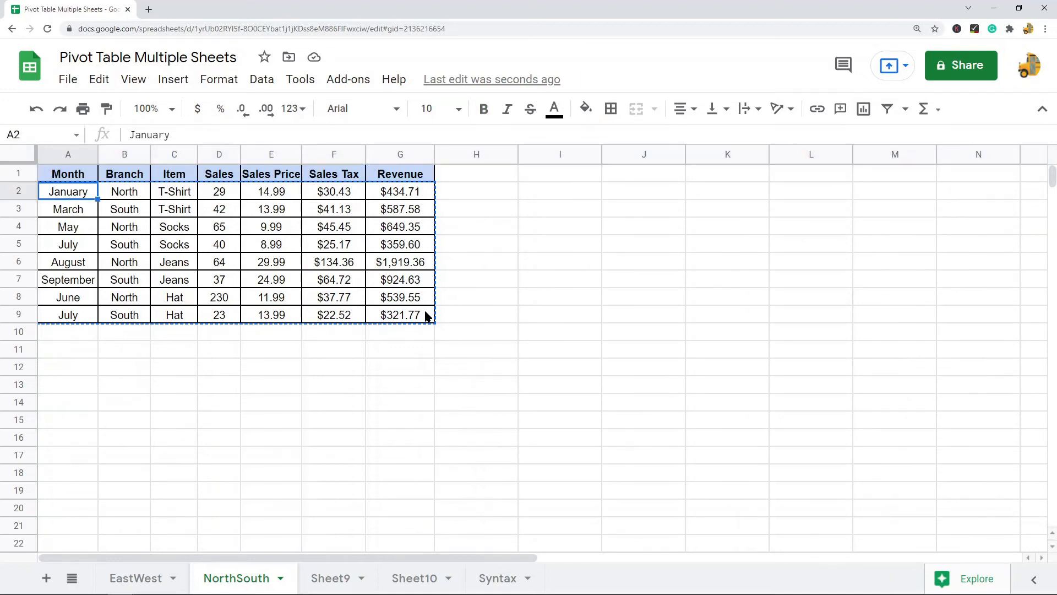
left_click(403, 319)
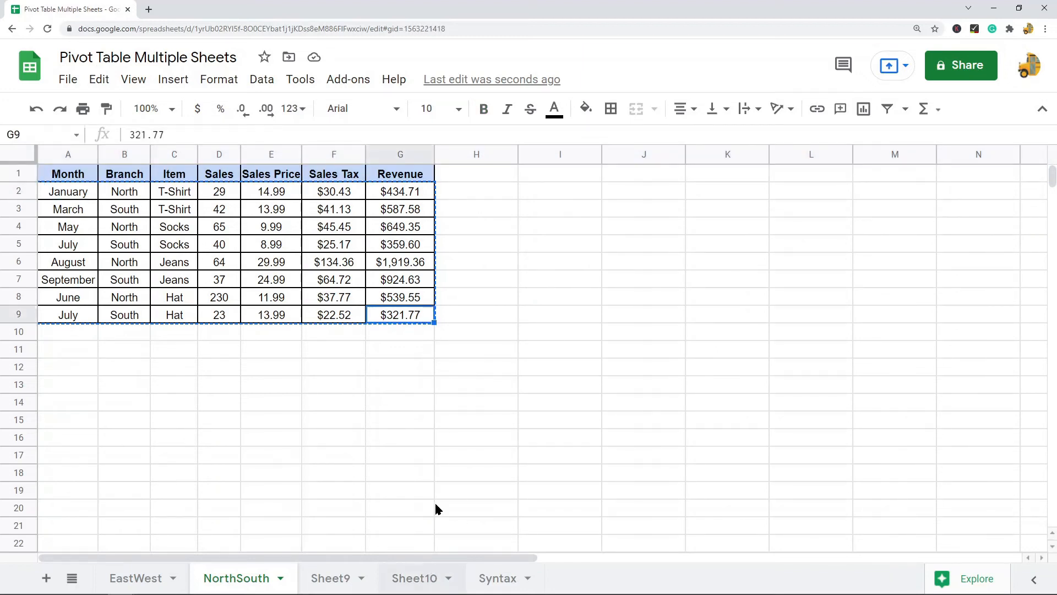
left_click(420, 577)
left_click(329, 139)
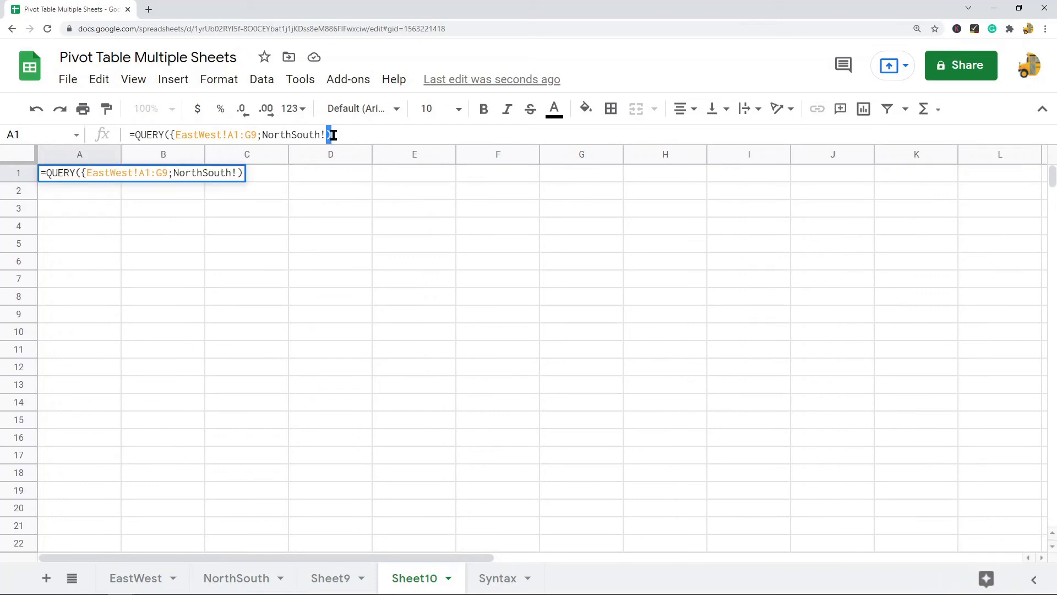
type("A2:G9")
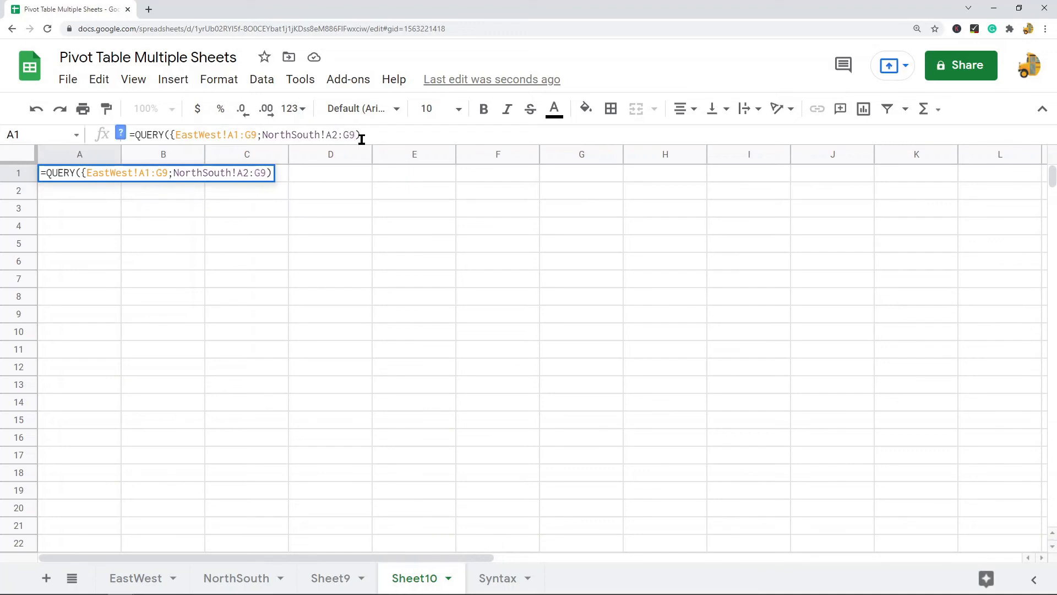
type("})")
key("Return")
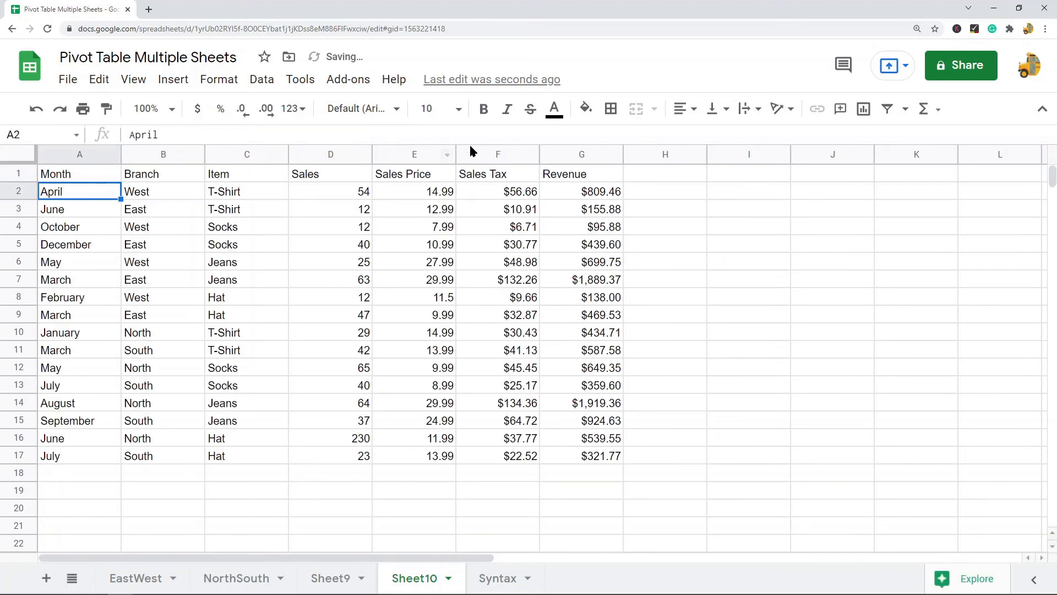
Step: Create a pivot table on a new sheet from the combined range A1:G17 of Sheet10
left_click_drag(87, 175, 583, 455)
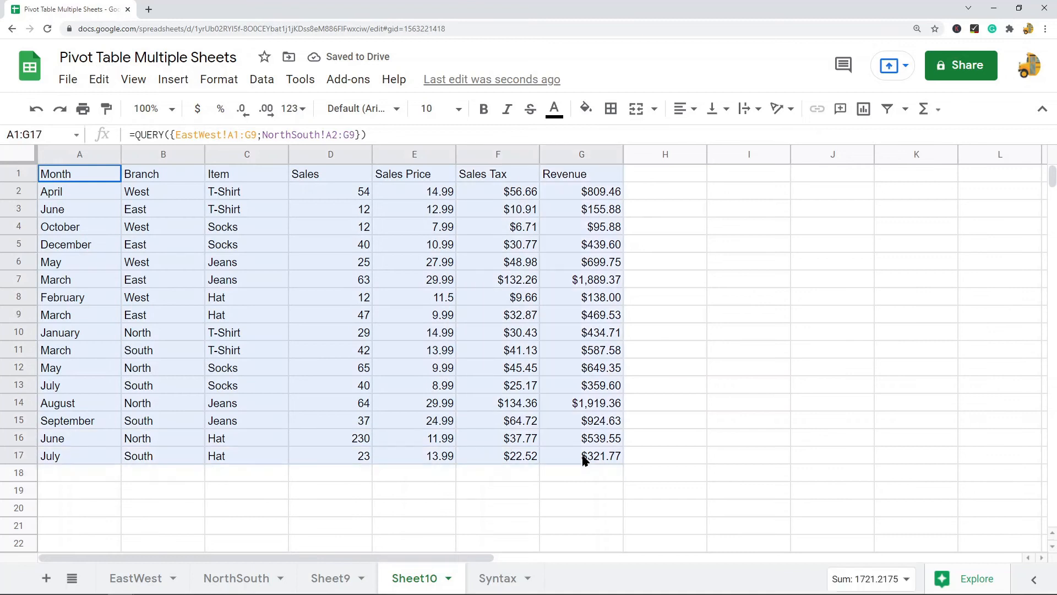
left_click(769, 316)
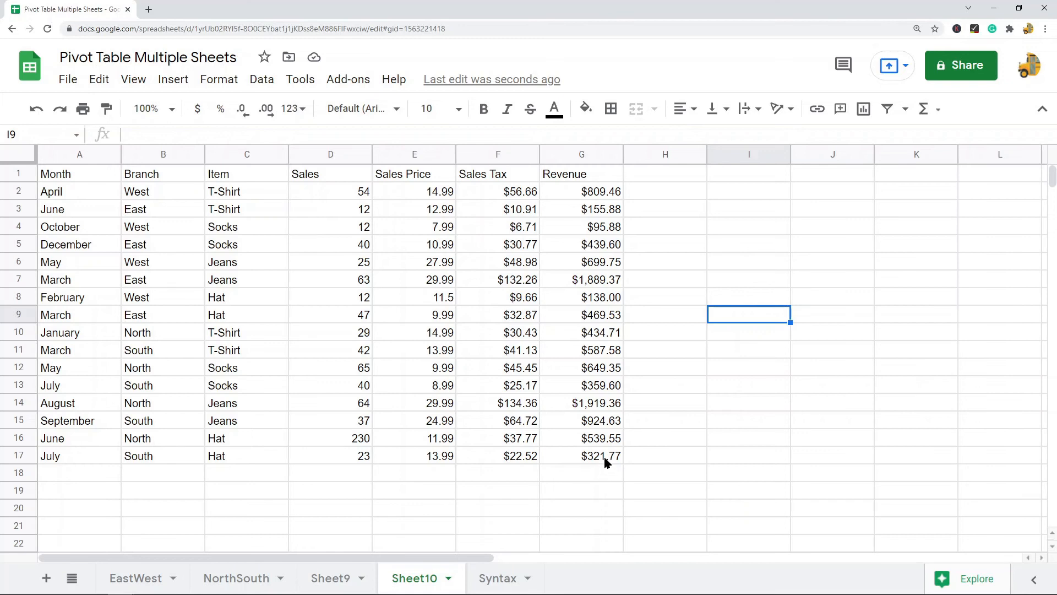
left_click_drag(605, 457, 55, 175)
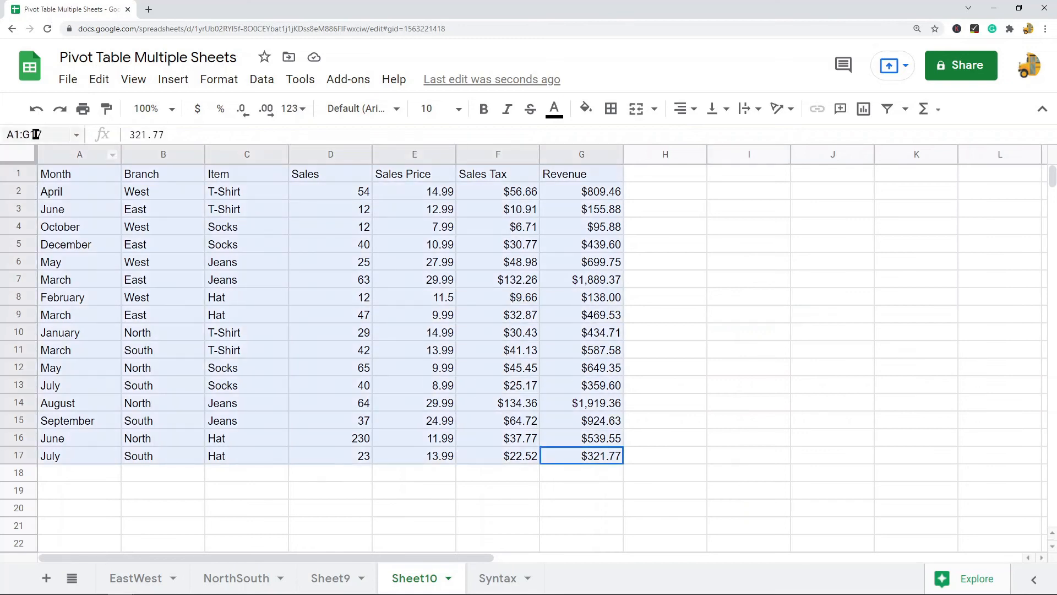
left_click(261, 79)
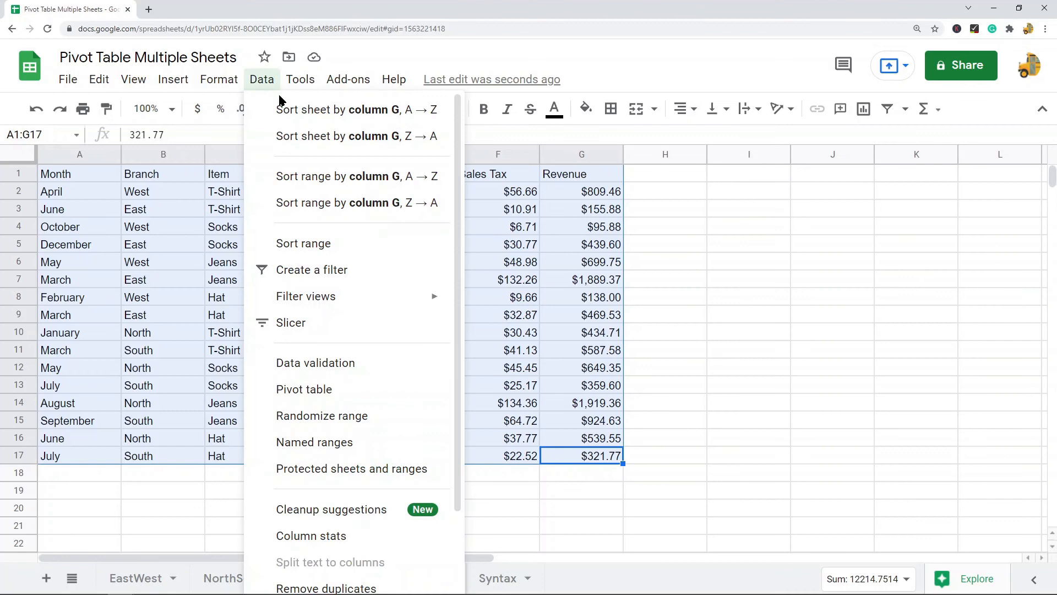
left_click(330, 389)
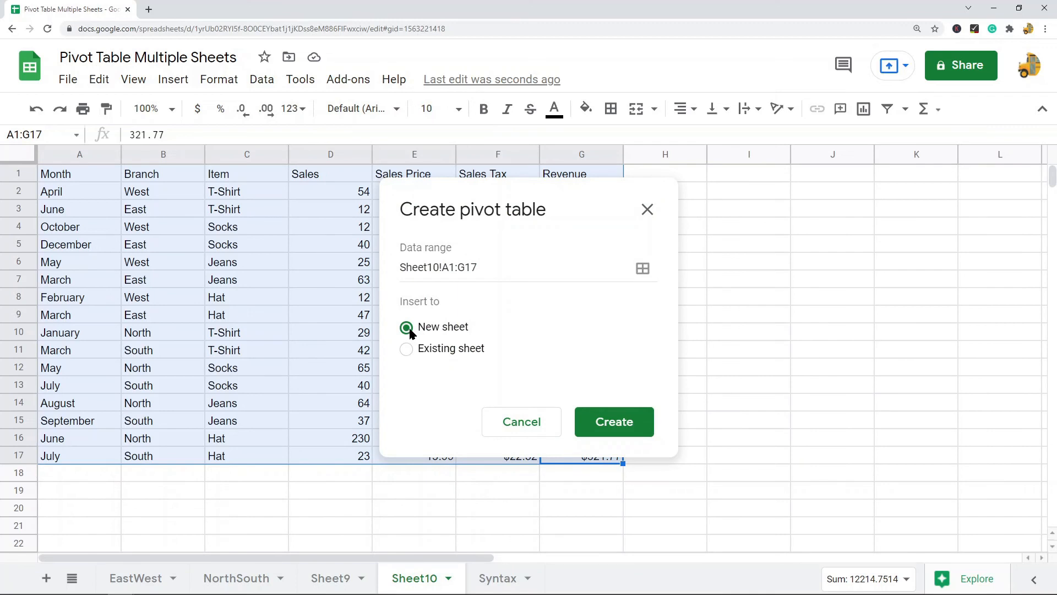
left_click(599, 433)
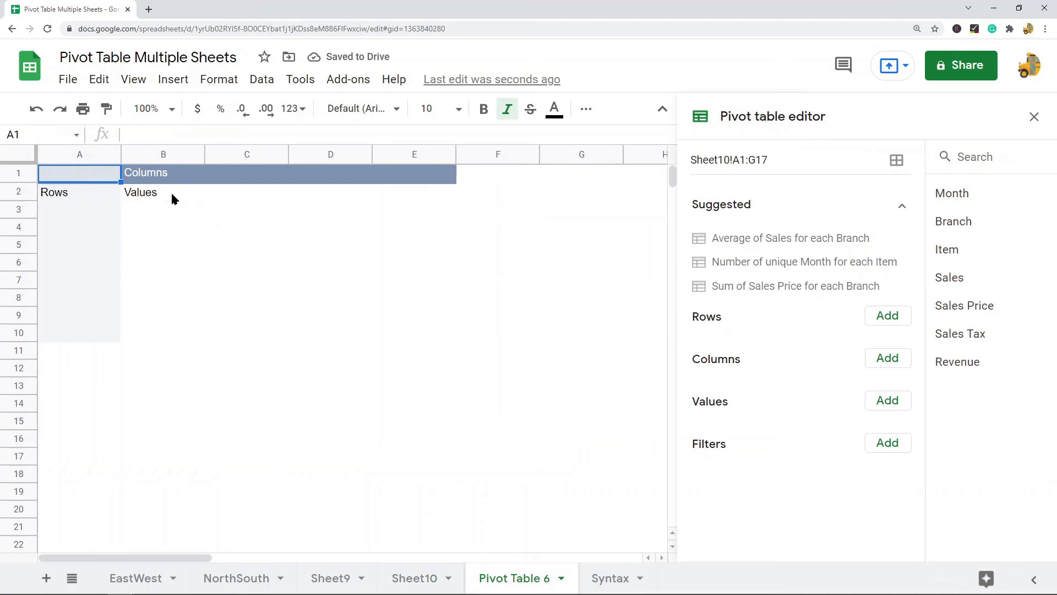
Step: Add Item as the pivot table's rows and Sales and Revenue as its values, and widen the SUM of Revenue column slightly
left_click(903, 318)
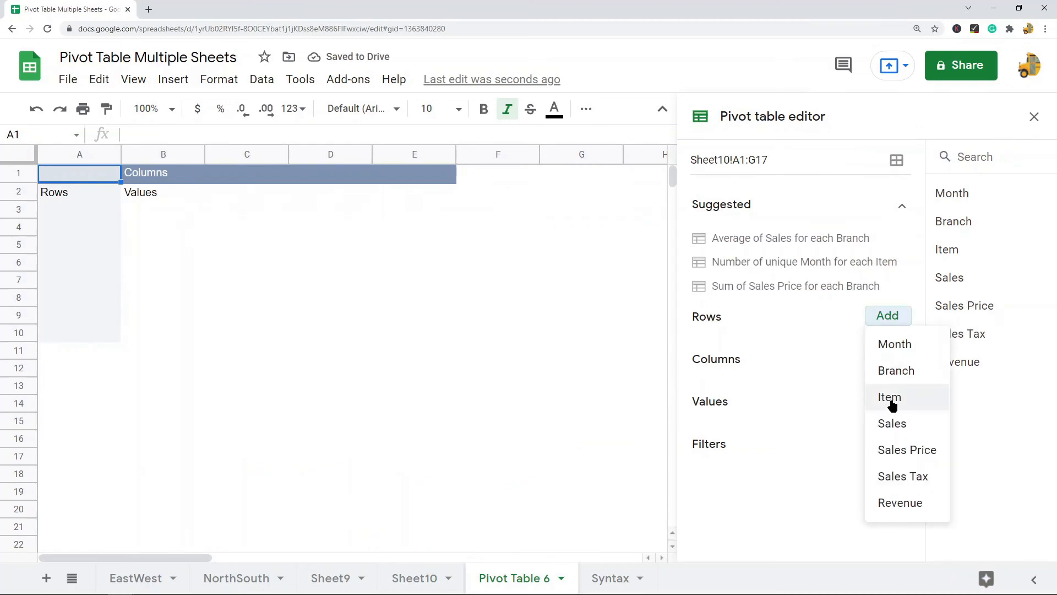
left_click(928, 405)
left_click(887, 437)
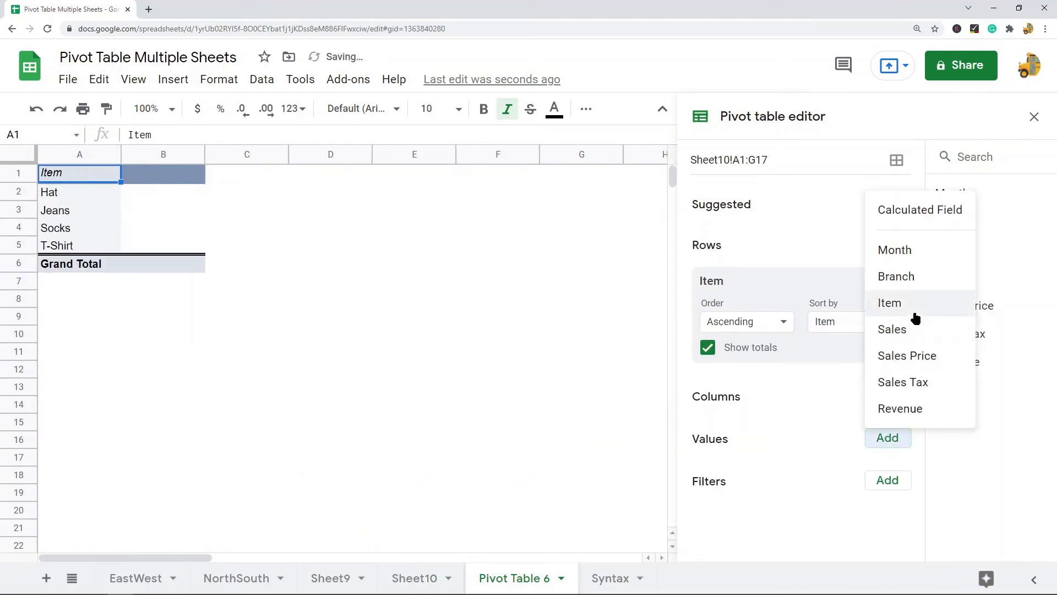
left_click(914, 327)
left_click(899, 437)
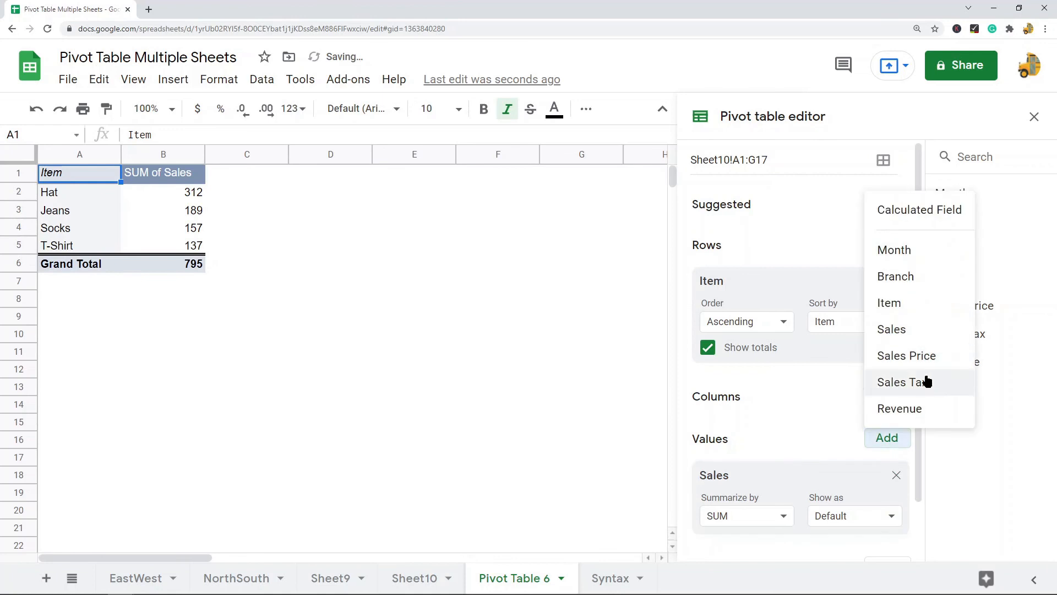
left_click(920, 409)
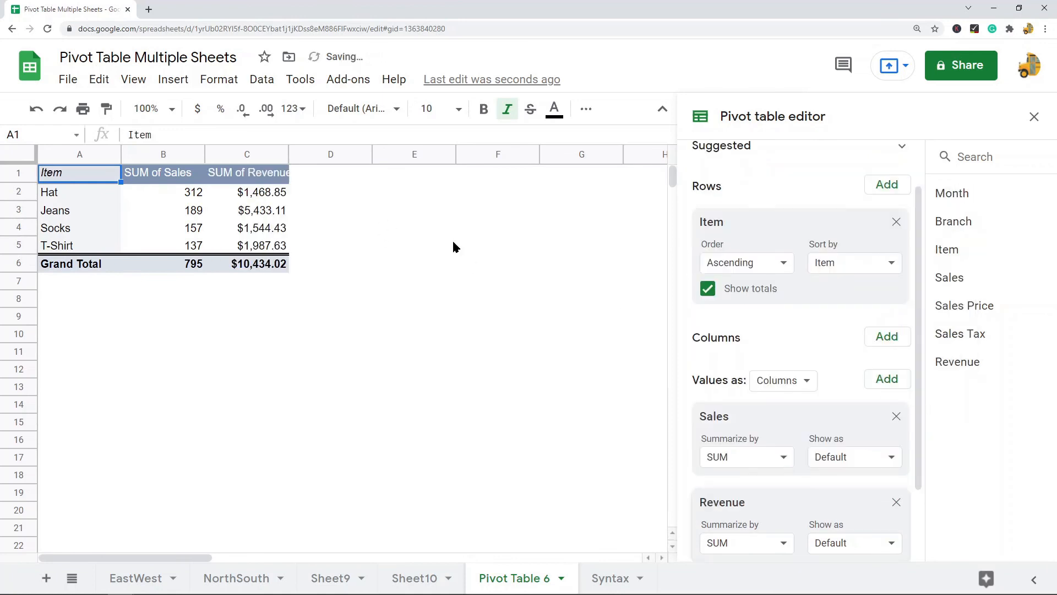
left_click_drag(289, 155, 302, 154)
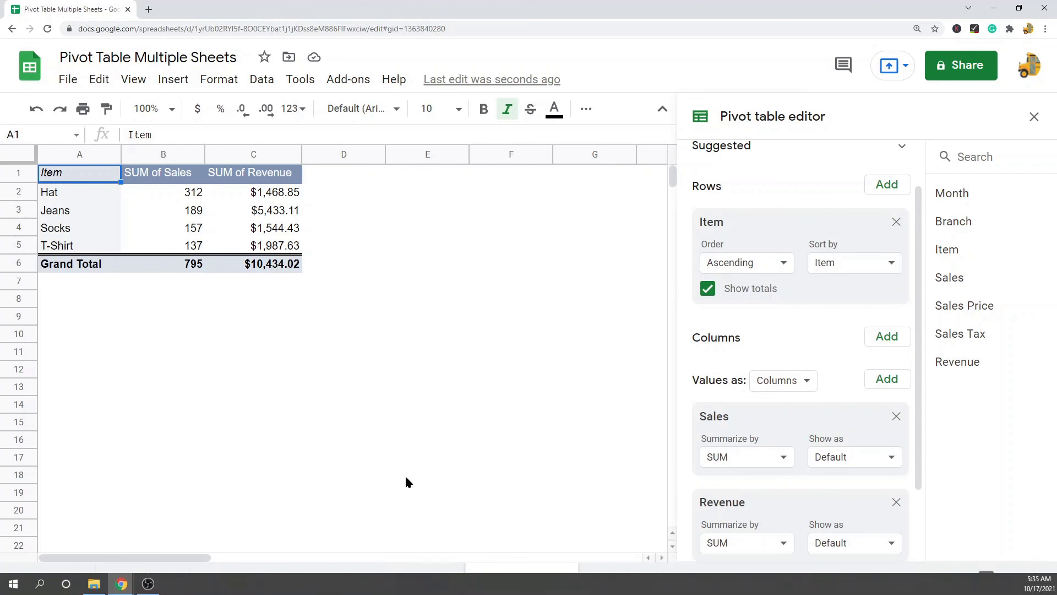
Step: Return to Sheet10 and review the QUERY formula in cell A1
left_click(421, 576)
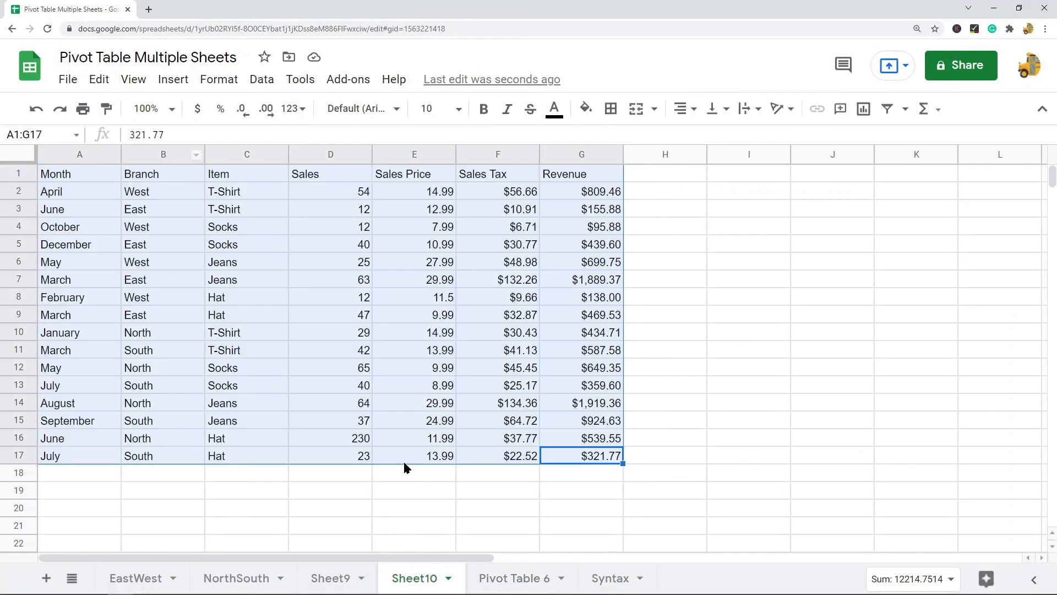
left_click(81, 181)
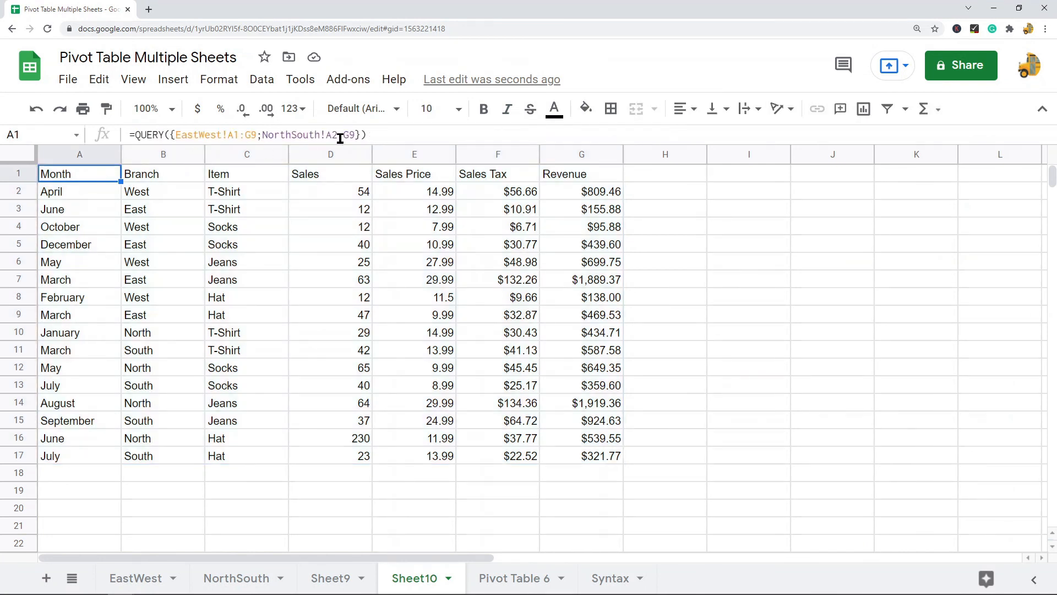